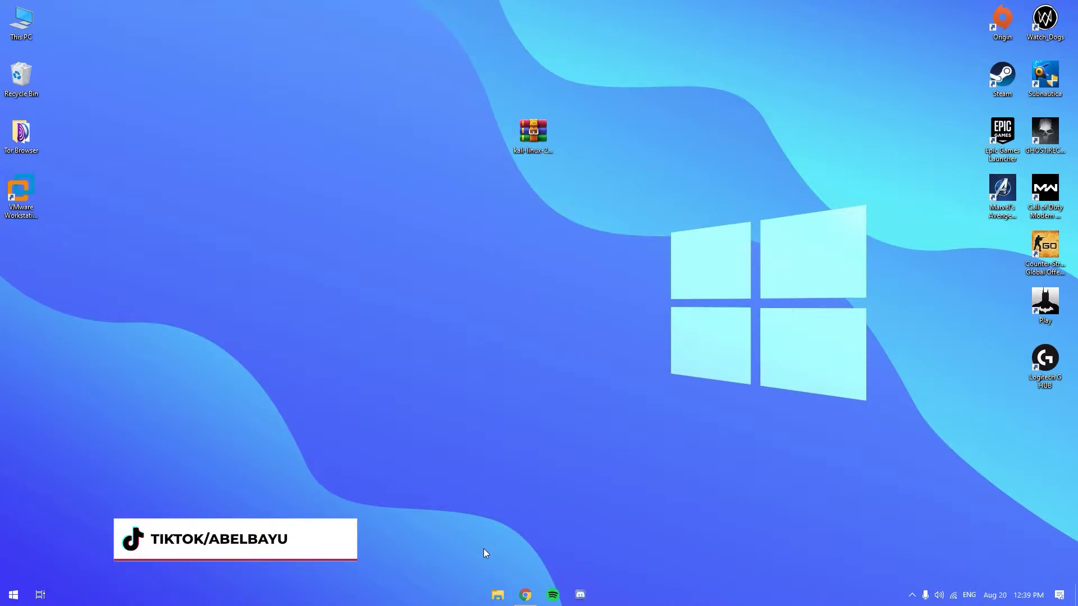
# Switch to Chrome and open the main kali.org result from the "kali linux" search in a new tab
pyautogui.click(524, 596)
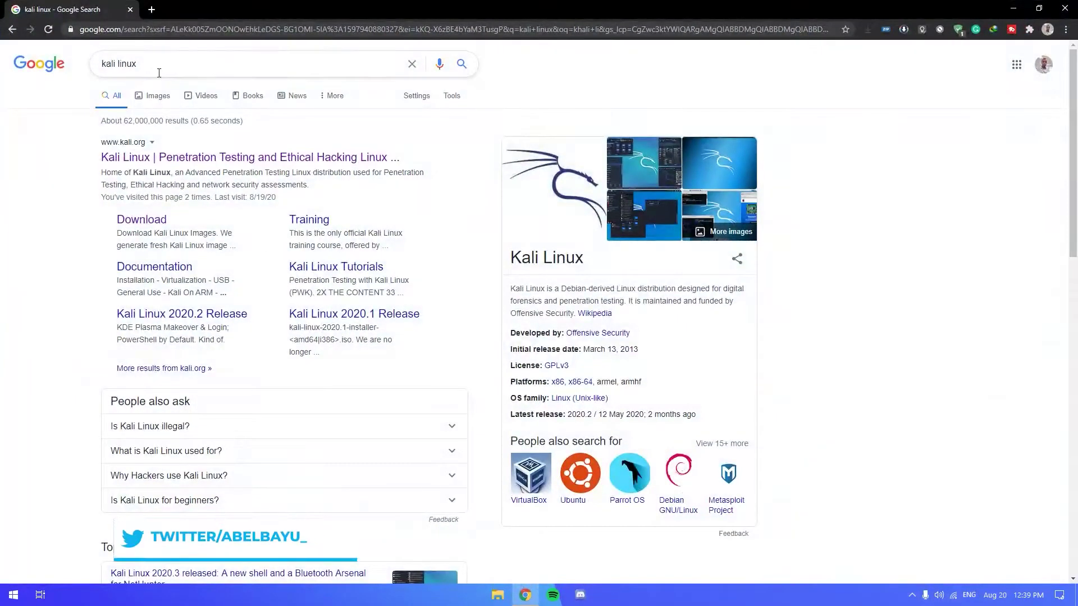
pyautogui.tripleClick(105, 63)
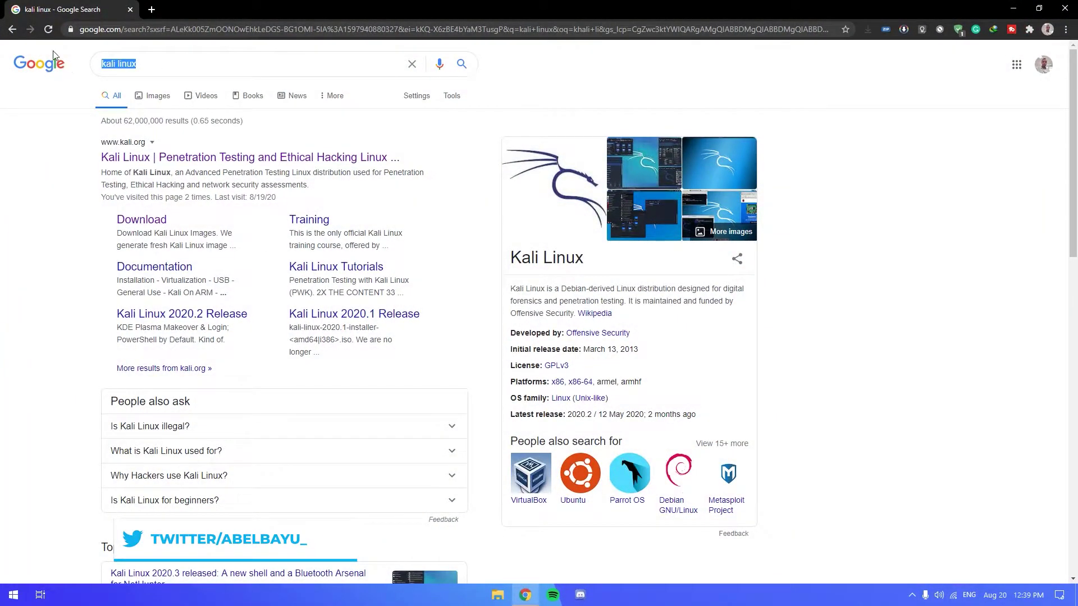
pyautogui.click(156, 67)
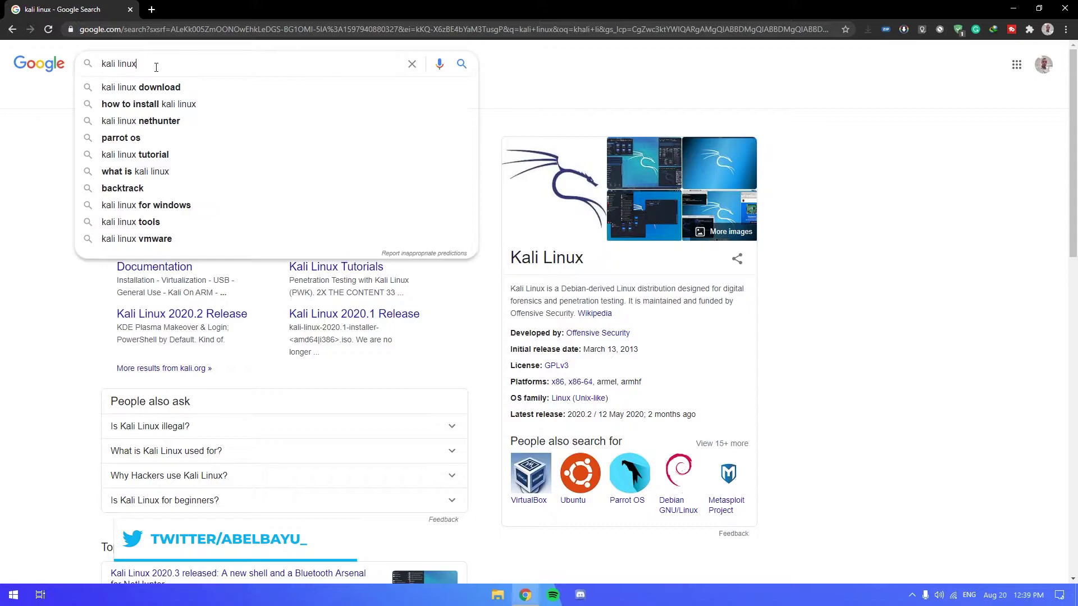
pyautogui.click(3, 209)
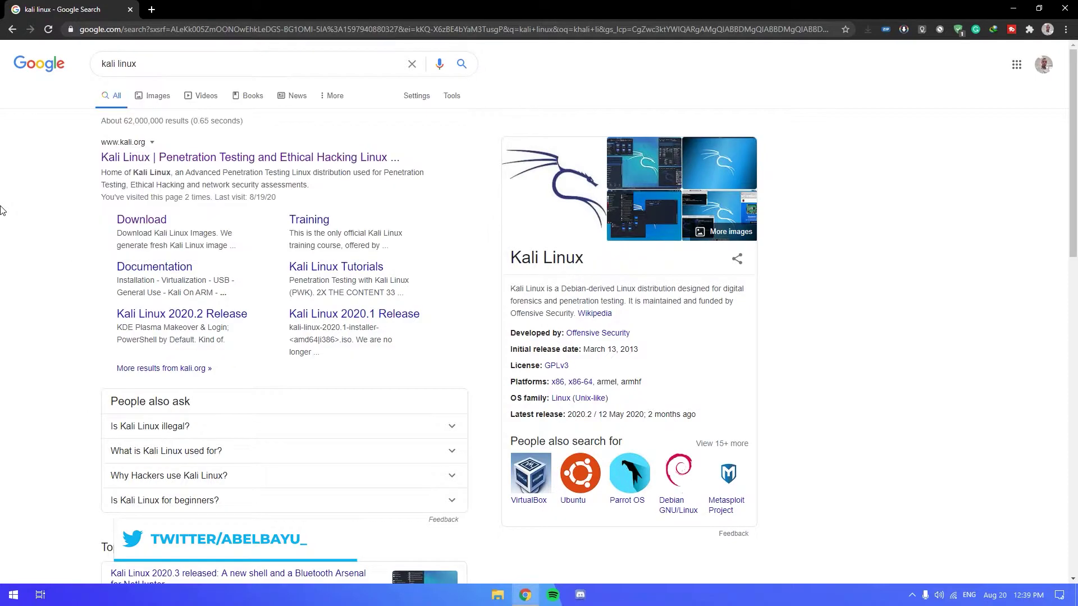
pyautogui.rightClick(160, 163)
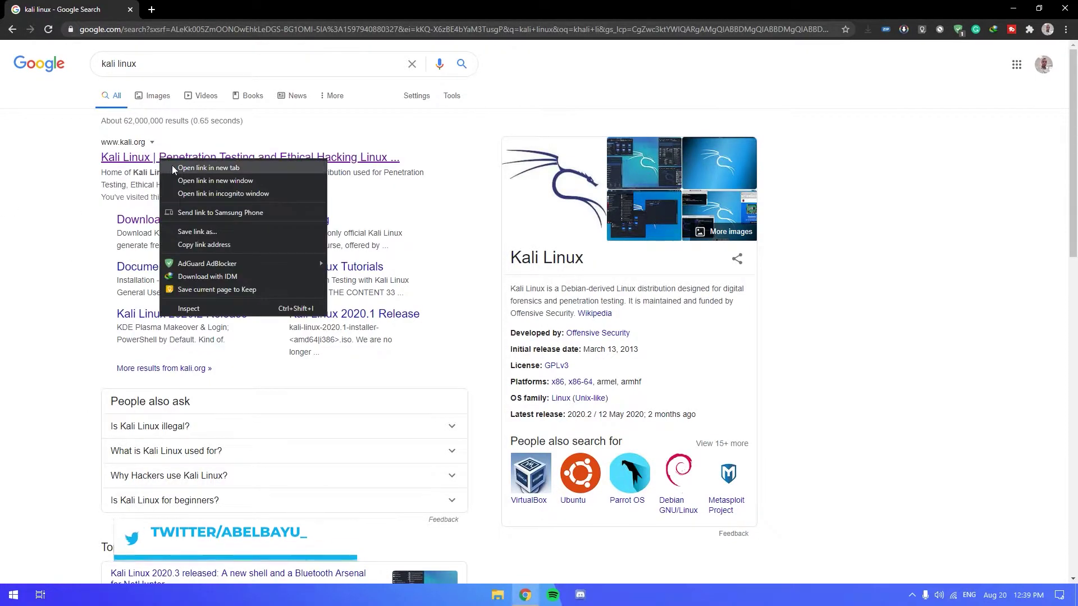
pyautogui.click(172, 165)
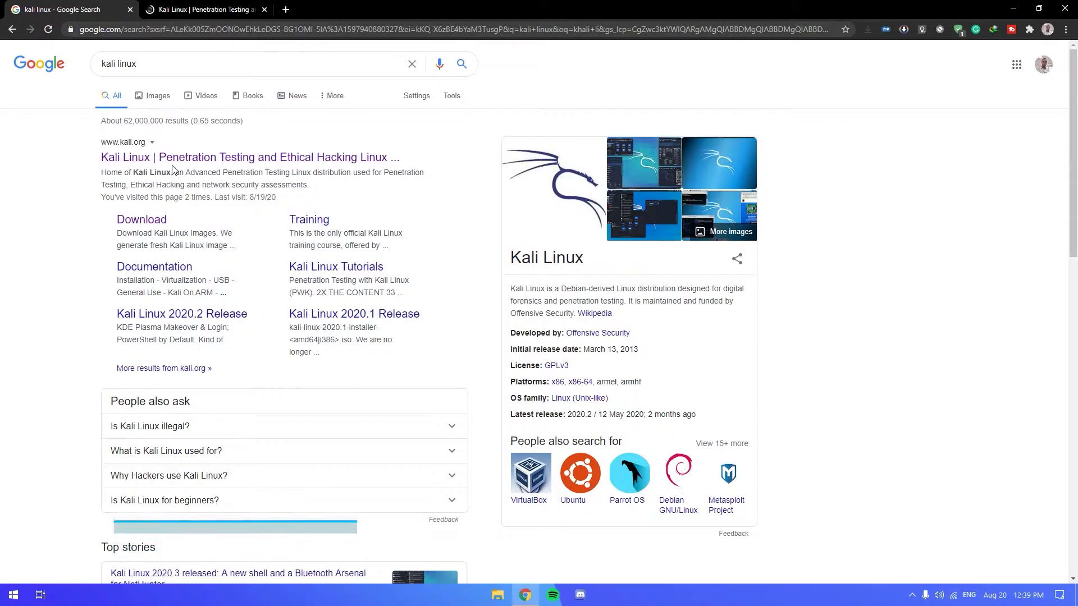
pyautogui.click(184, 10)
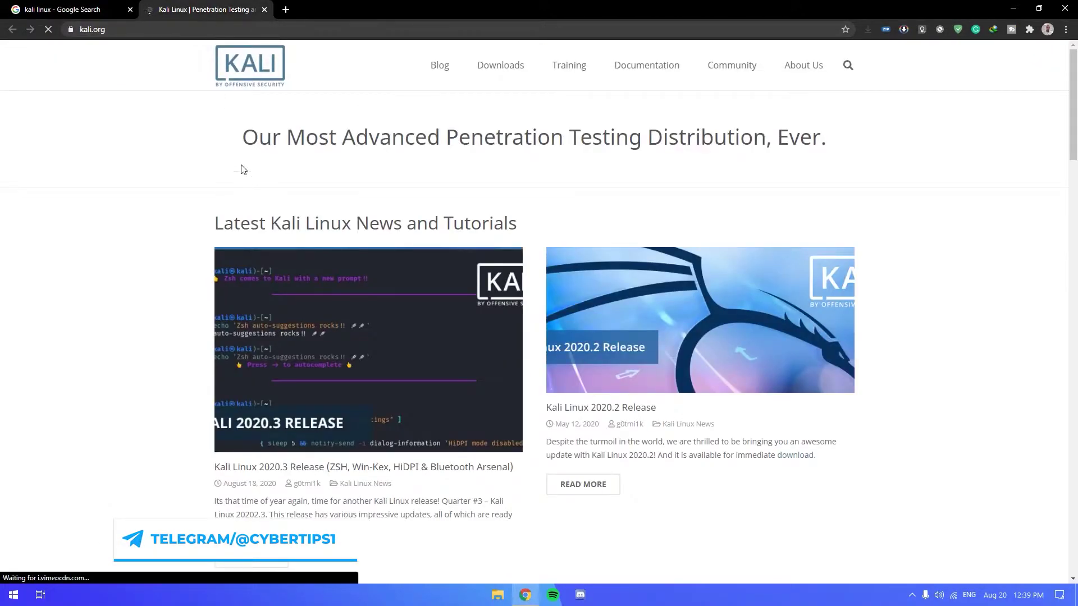
# Go to the Download Kali Linux page and open the Offensive Security VM Download Page for Kali Linux 64-bit VMware
pyautogui.moveTo(498, 72)
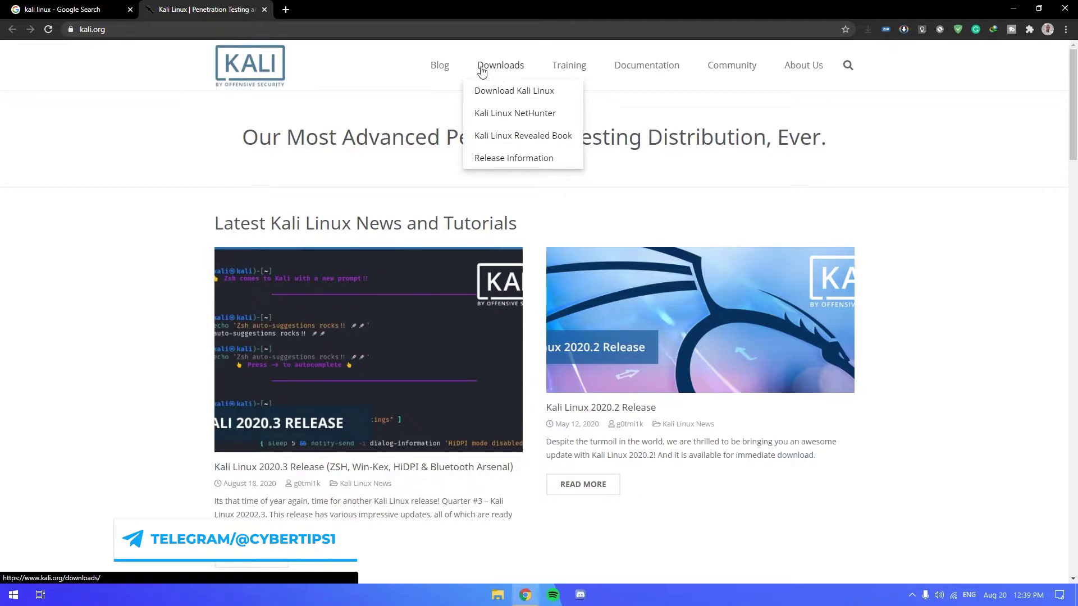
pyautogui.click(525, 94)
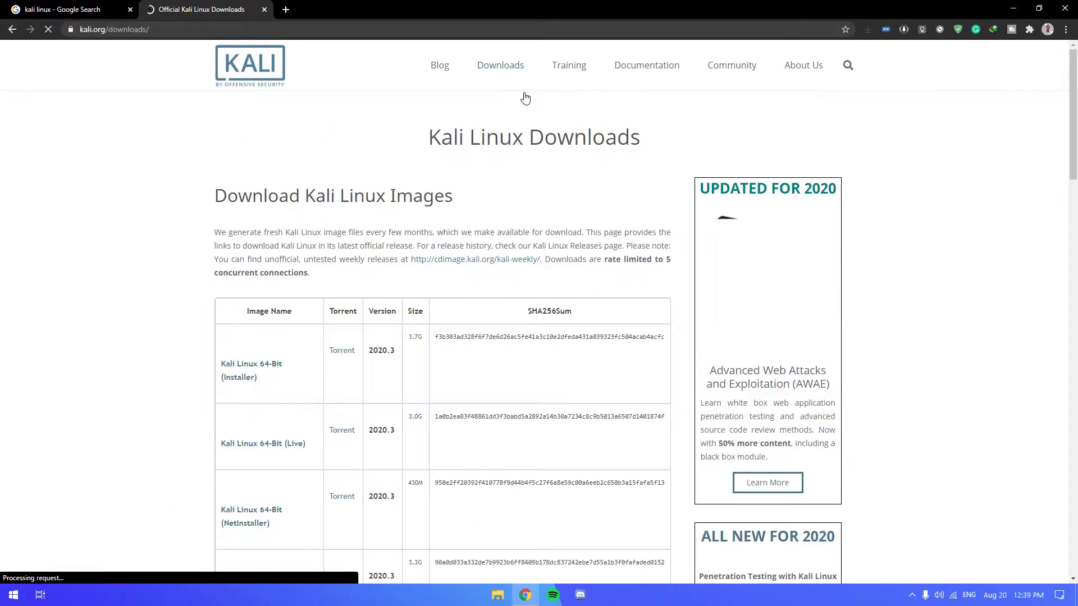
pyautogui.scroll(-2, 537, 255)
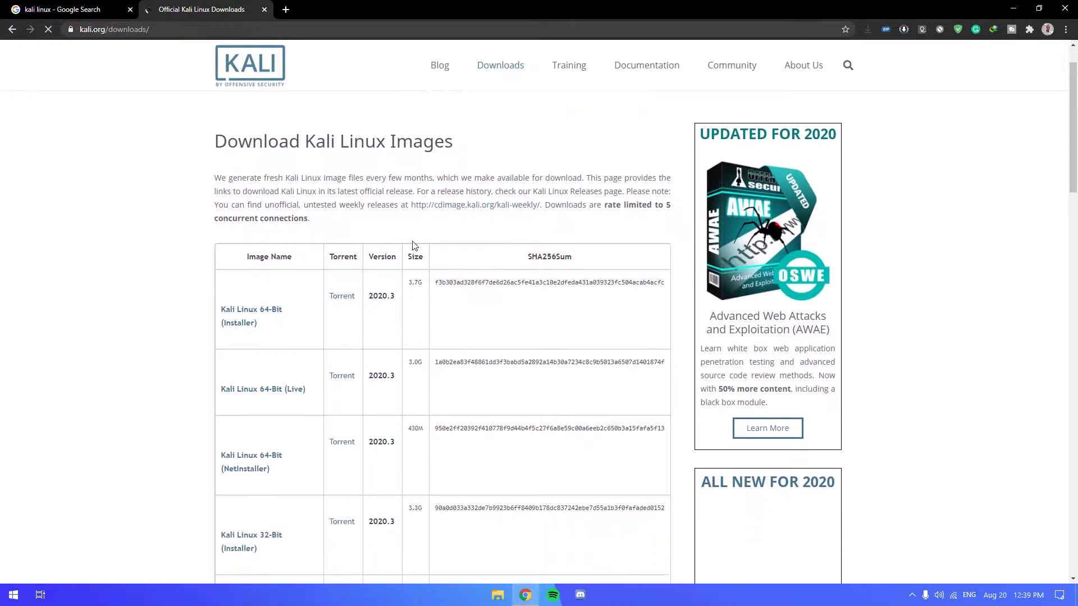
pyautogui.scroll(-2, 538, 255)
pyautogui.scroll(1, 538, 256)
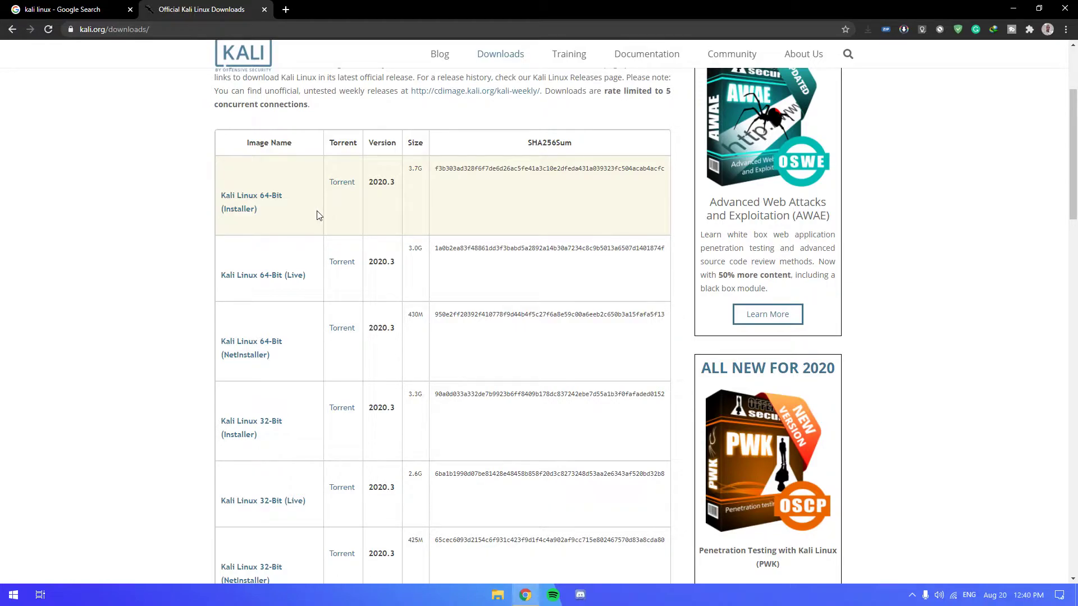
pyautogui.scroll(-5, 318, 216)
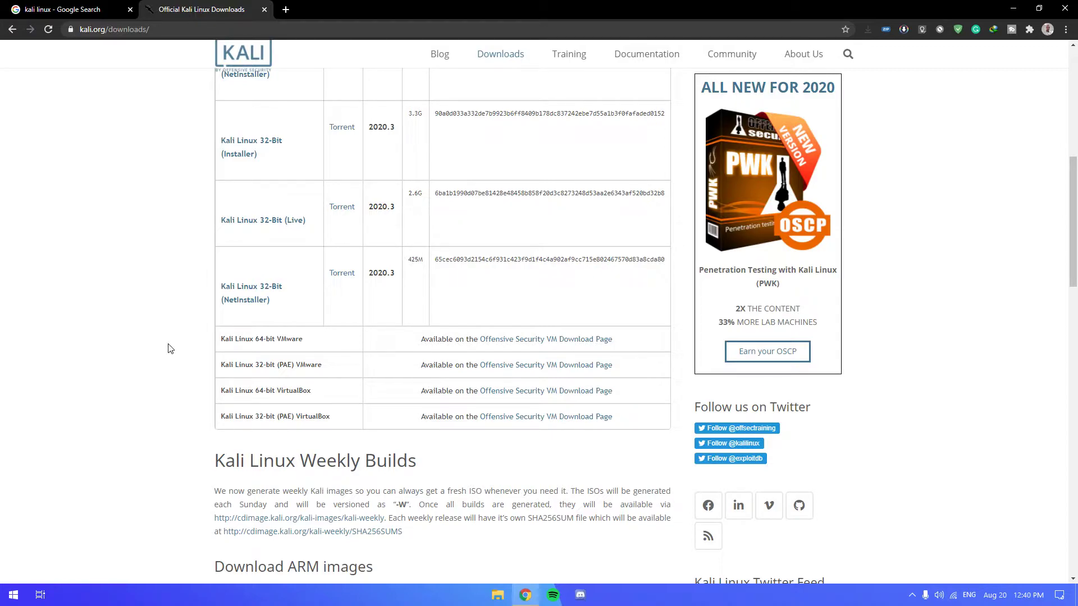
pyautogui.scroll(-2, 179, 351)
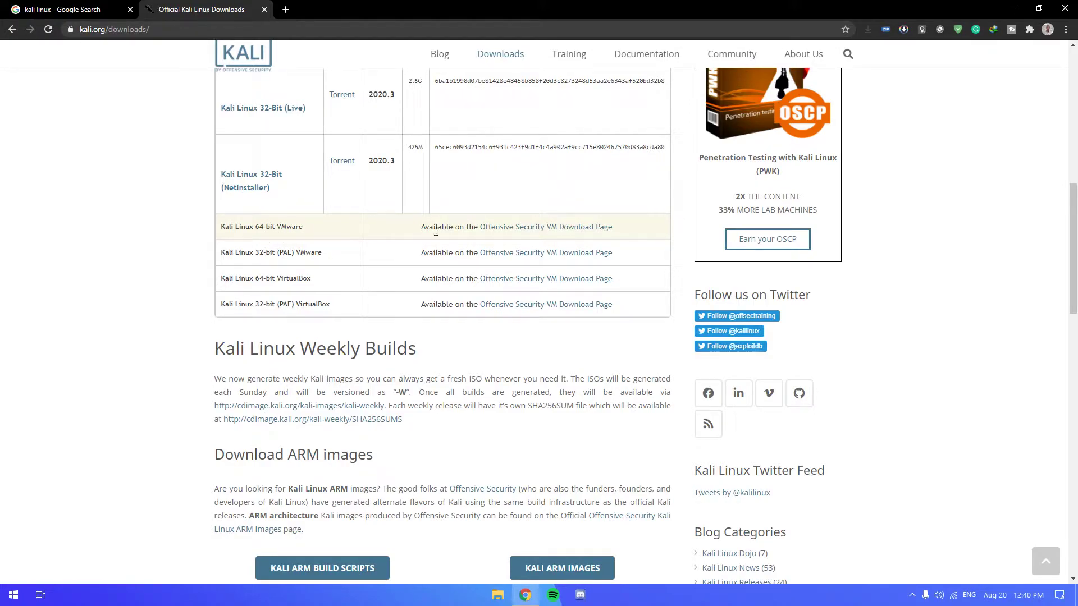
pyautogui.click(520, 228)
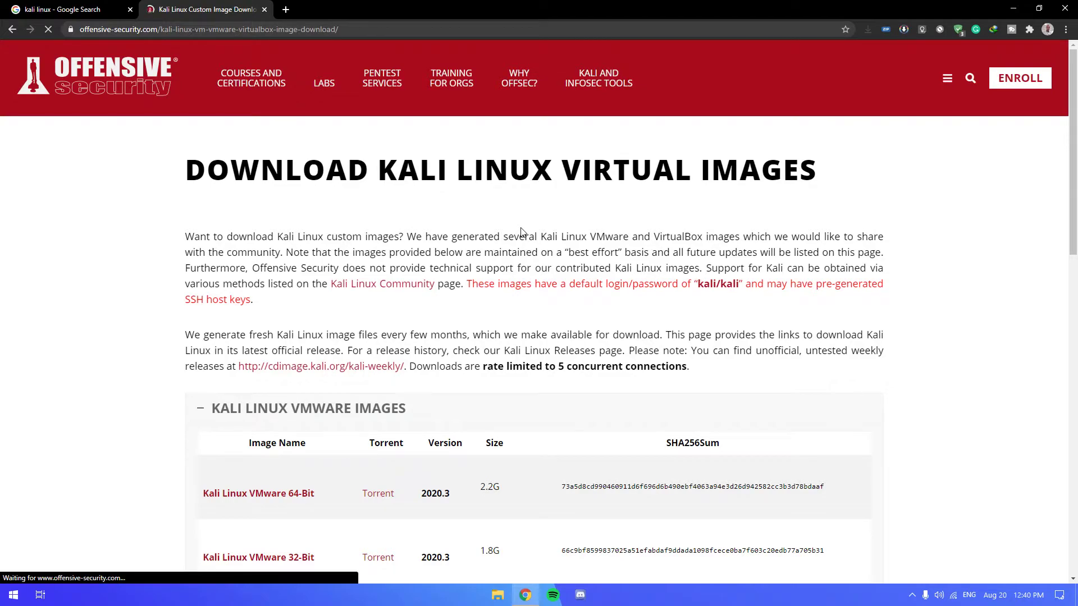
# Start downloading the Kali Linux VMware 64-Bit 2020.3 image and cancel the transfer
pyautogui.scroll(-3, 475, 294)
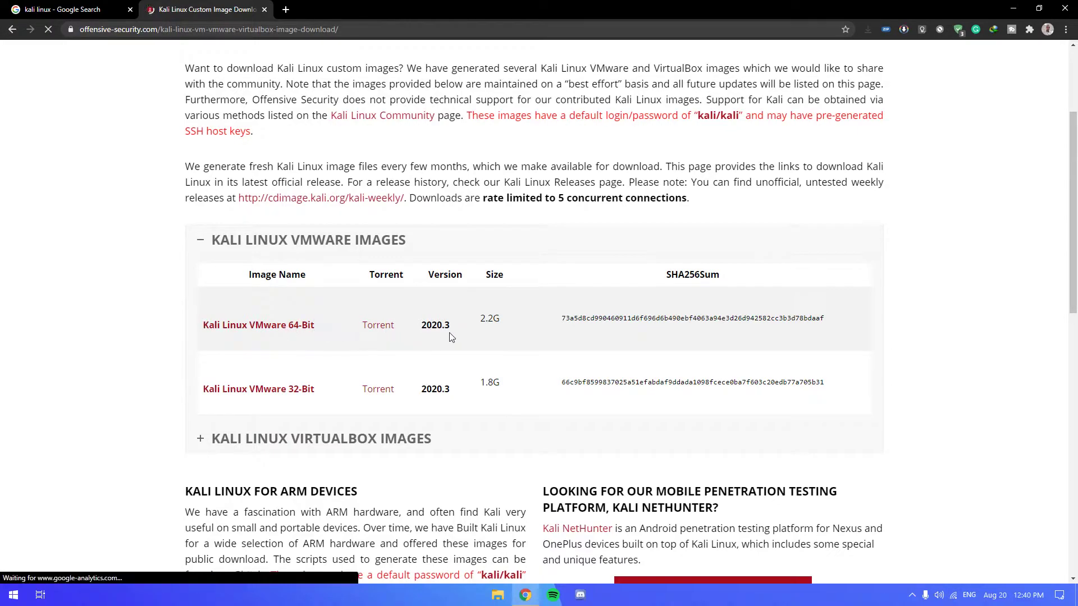
pyautogui.moveTo(479, 327); pyautogui.dragTo(513, 327)
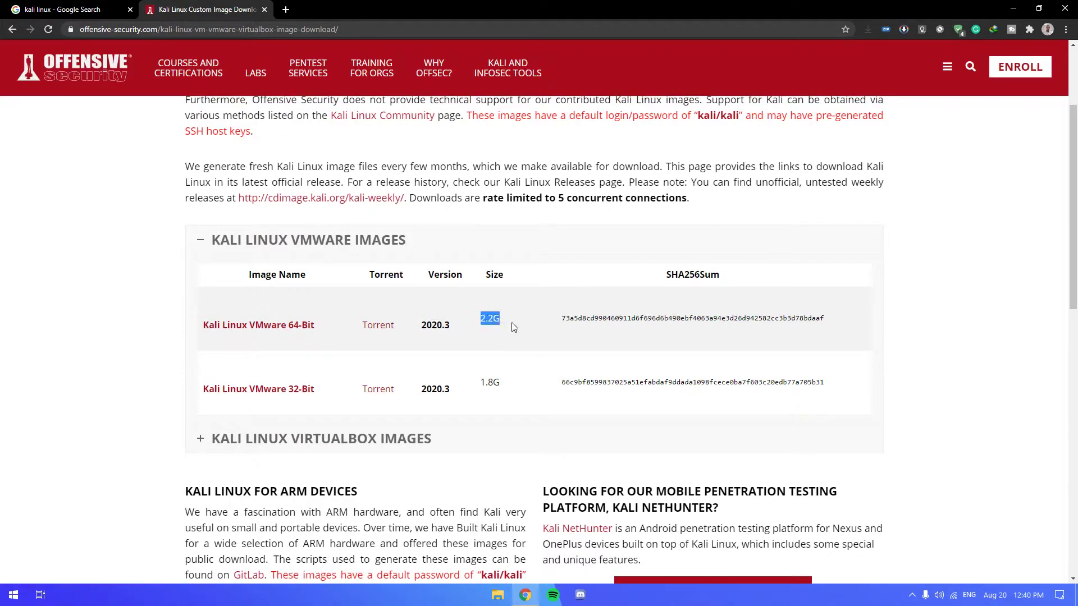
pyautogui.click(505, 329)
pyautogui.scroll(-2, 505, 329)
pyautogui.scroll(1, 500, 329)
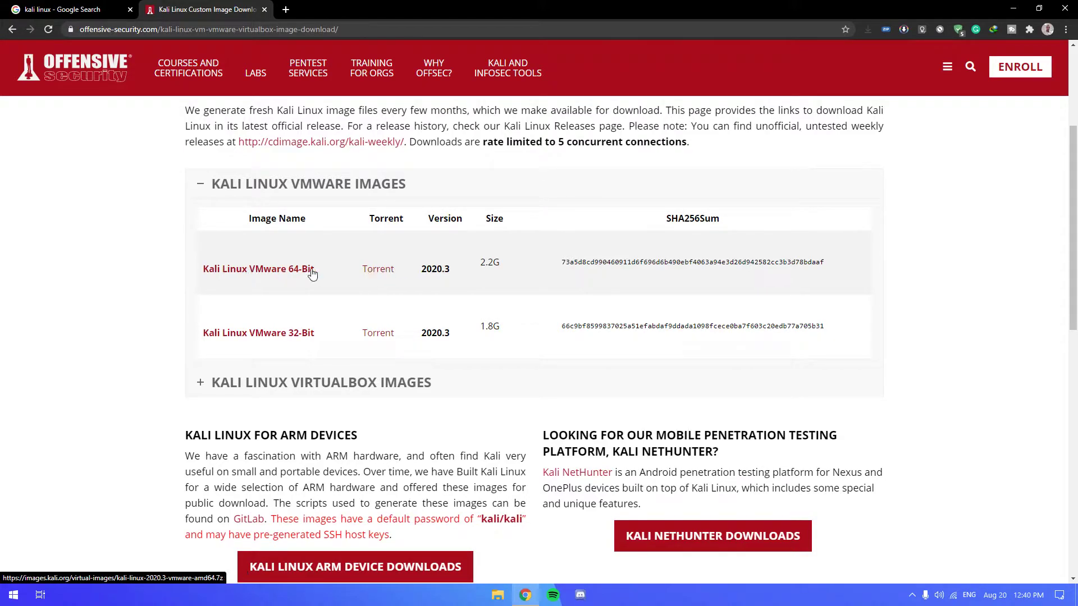
pyautogui.click(272, 273)
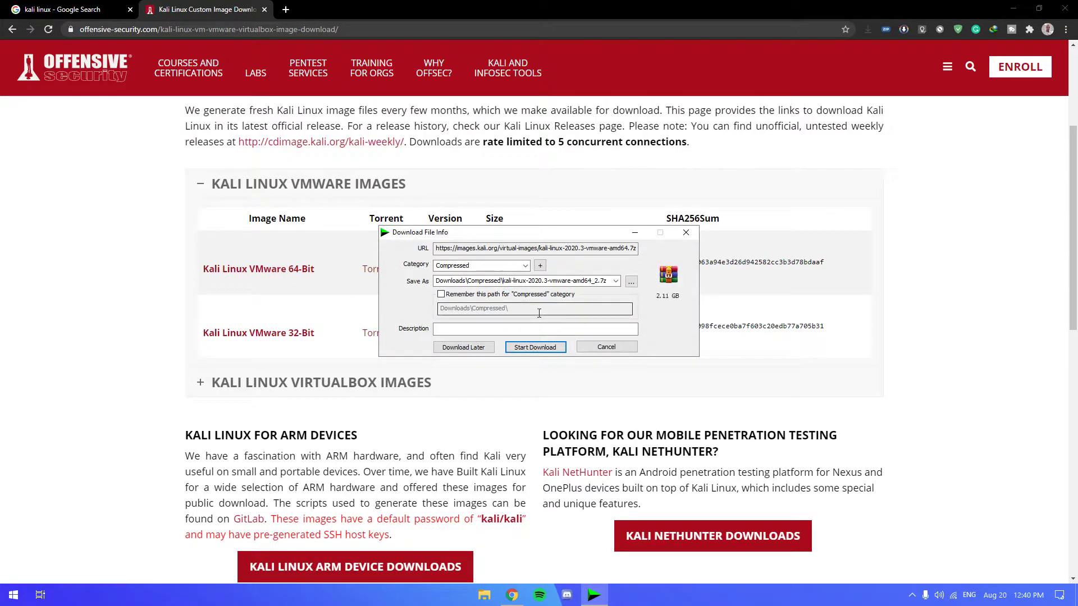
pyautogui.click(535, 348)
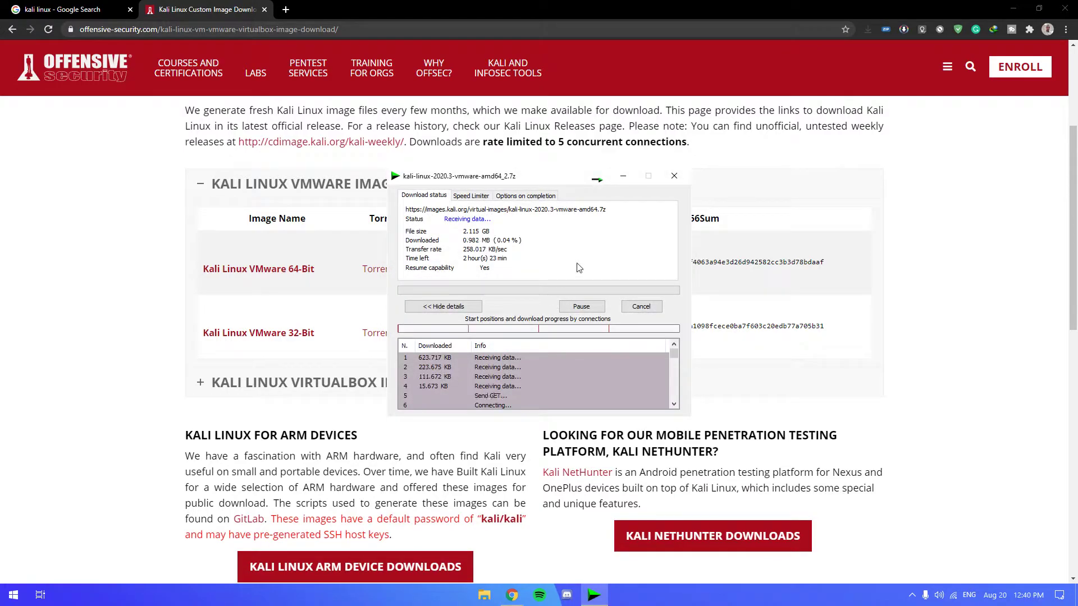
pyautogui.click(641, 306)
# Show the desktop and extract the kali-linux-2020.3-vmware-amd64 archive into a desktop folder of the same name
pyautogui.press('super+d')
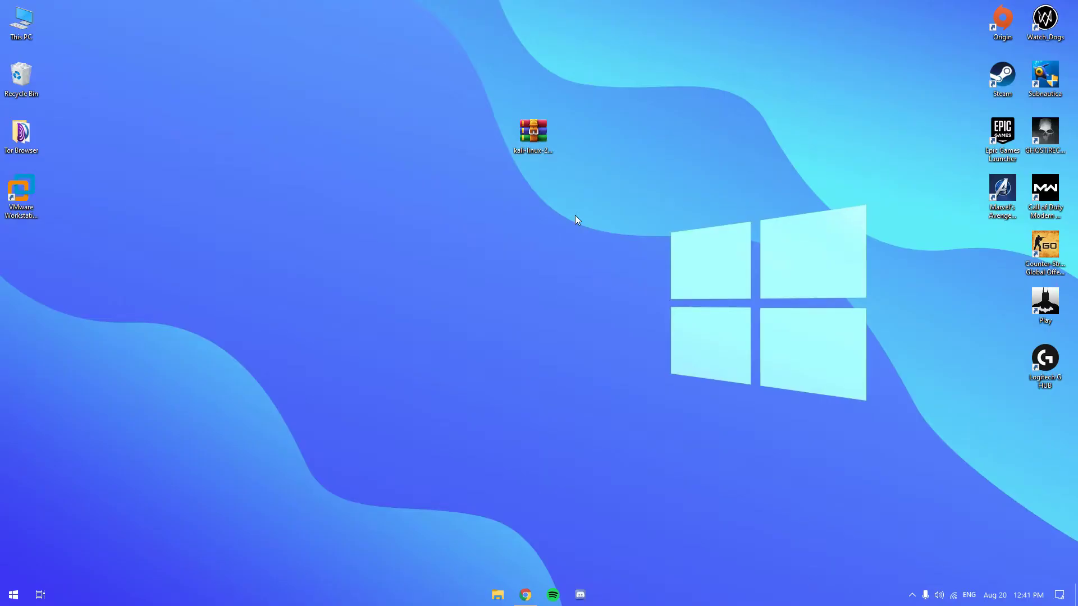
pyautogui.click(533, 135)
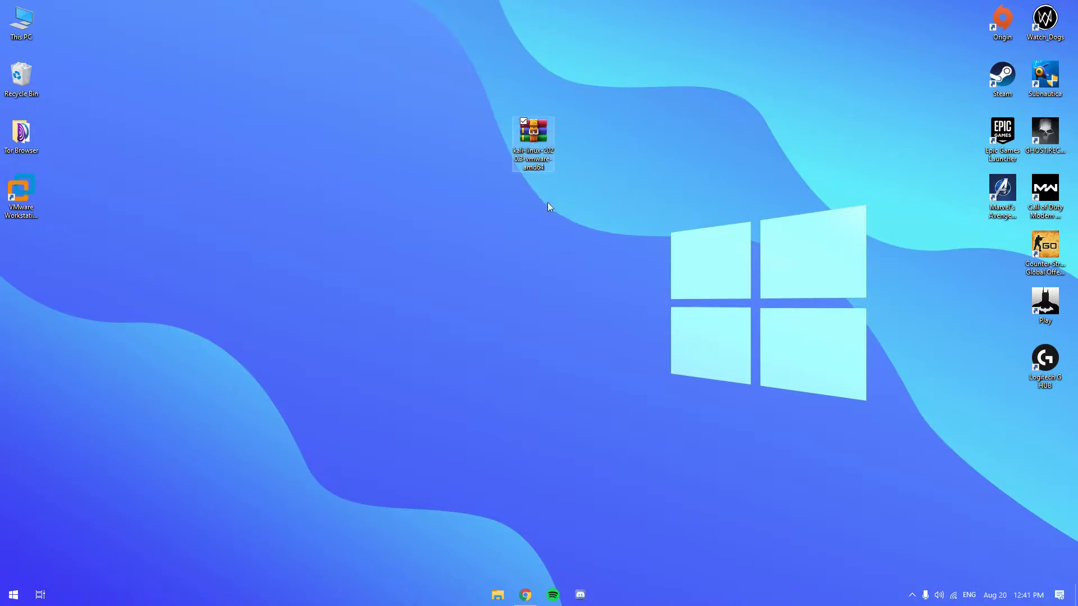
pyautogui.moveTo(492, 110); pyautogui.dragTo(568, 197)
pyautogui.click(568, 198)
pyautogui.rightClick(446, 148)
pyautogui.click(454, 131)
pyautogui.rightClick(532, 126)
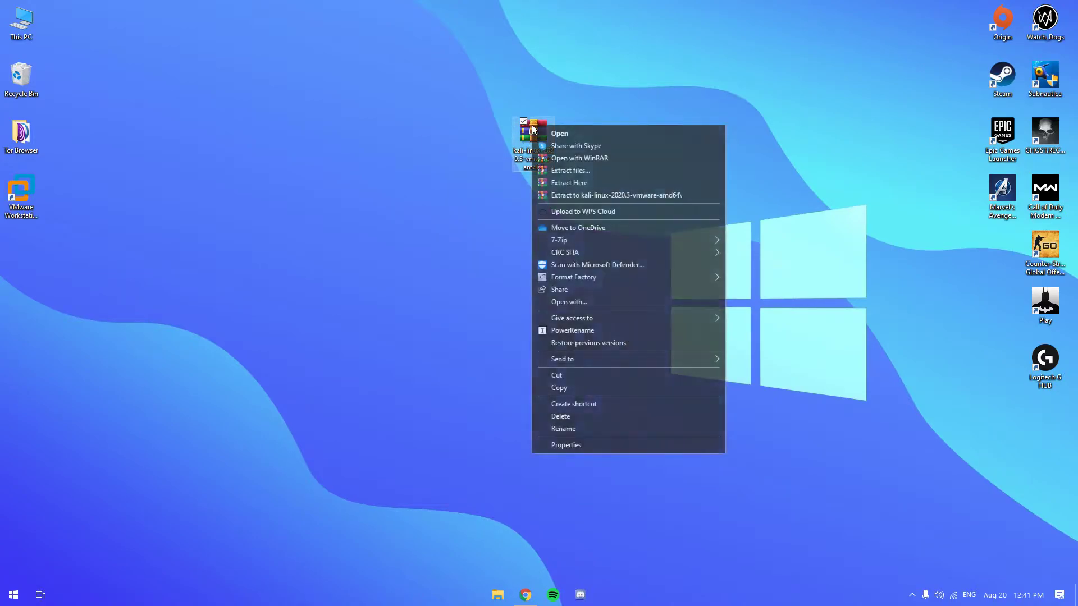
pyautogui.click(463, 189)
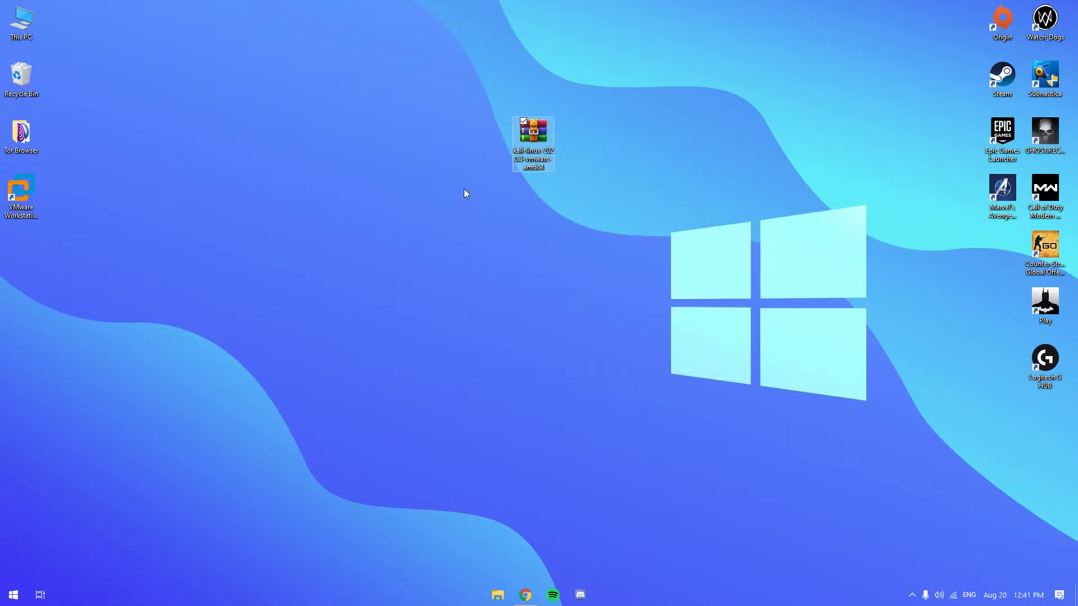
pyautogui.rightClick(529, 129)
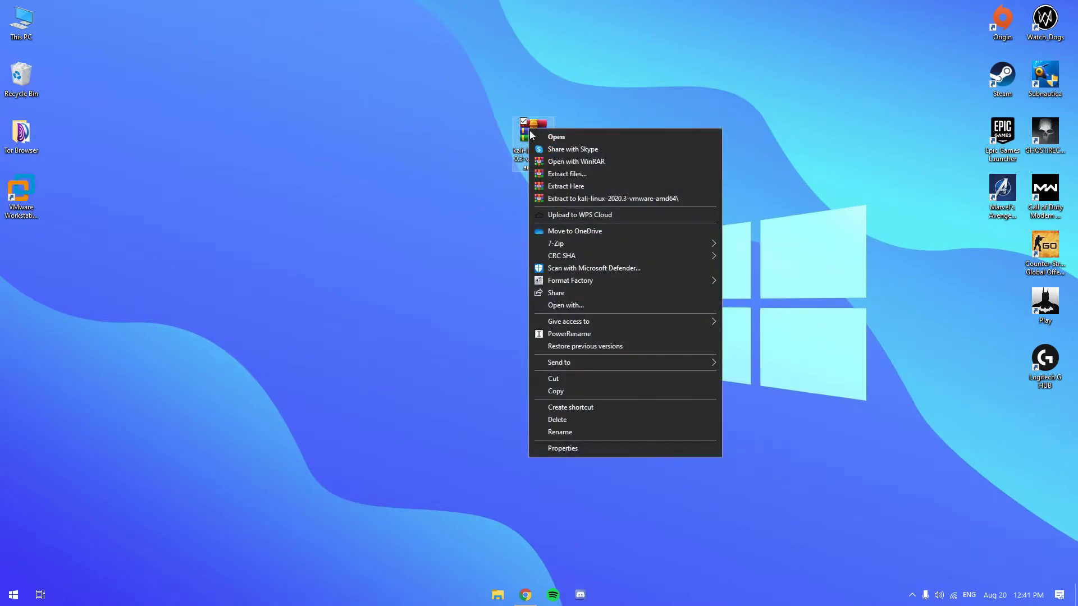
pyautogui.click(561, 173)
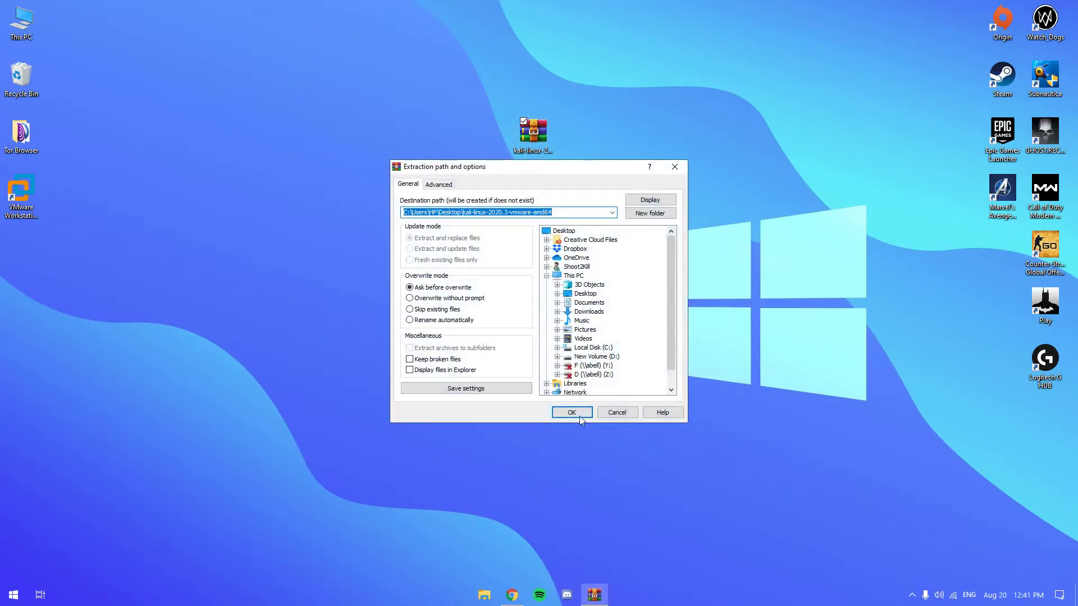
pyautogui.click(581, 413)
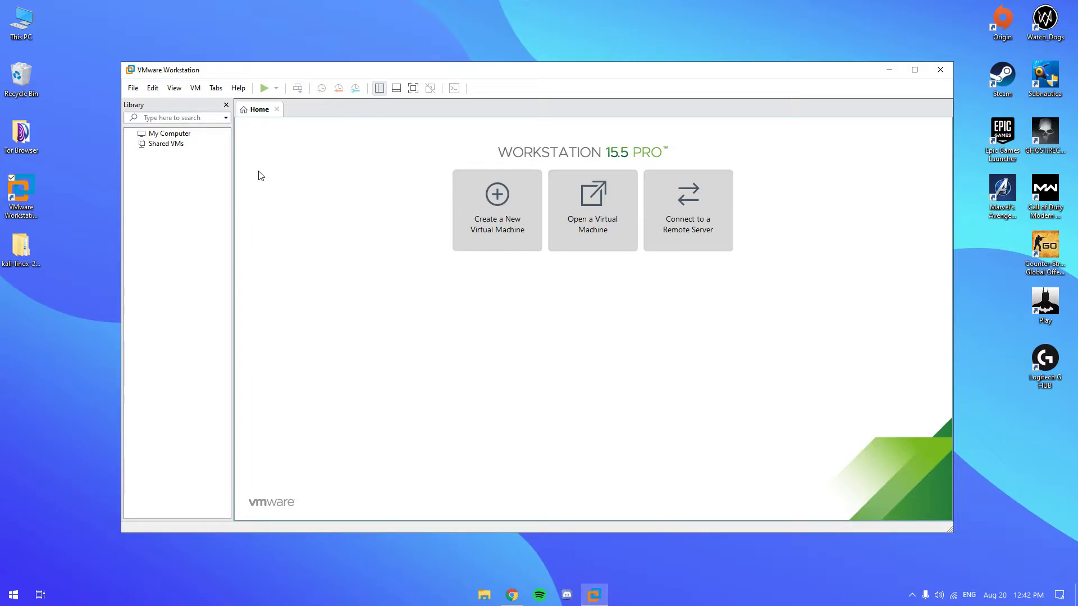
# Start a scan for virtual machines and set its location to the kali-linux-2020.3-vmware-amd64 folder on the desktop
pyautogui.click(133, 90)
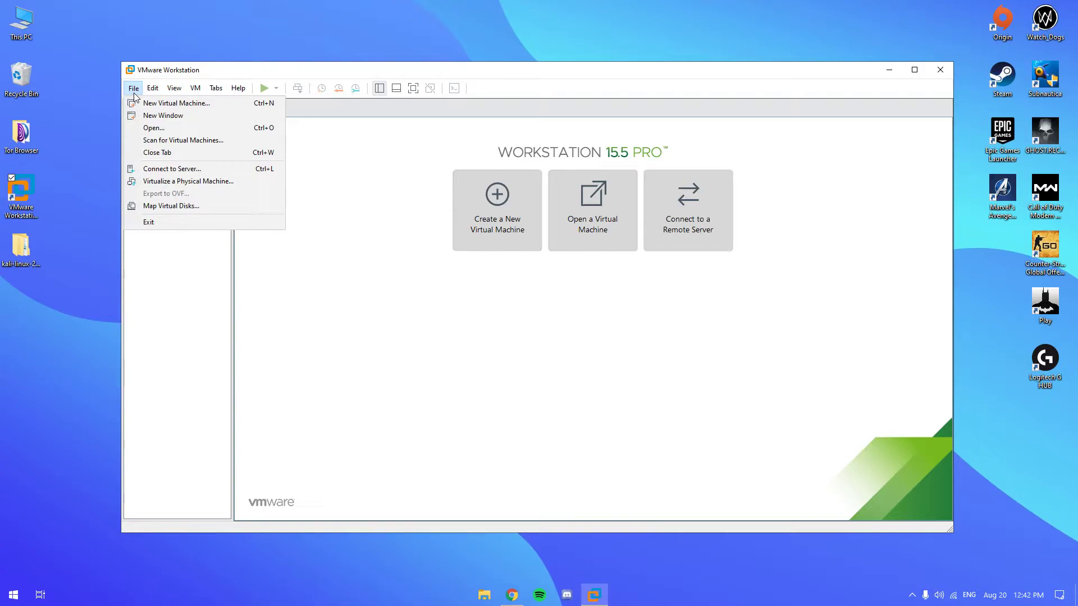
pyautogui.click(159, 144)
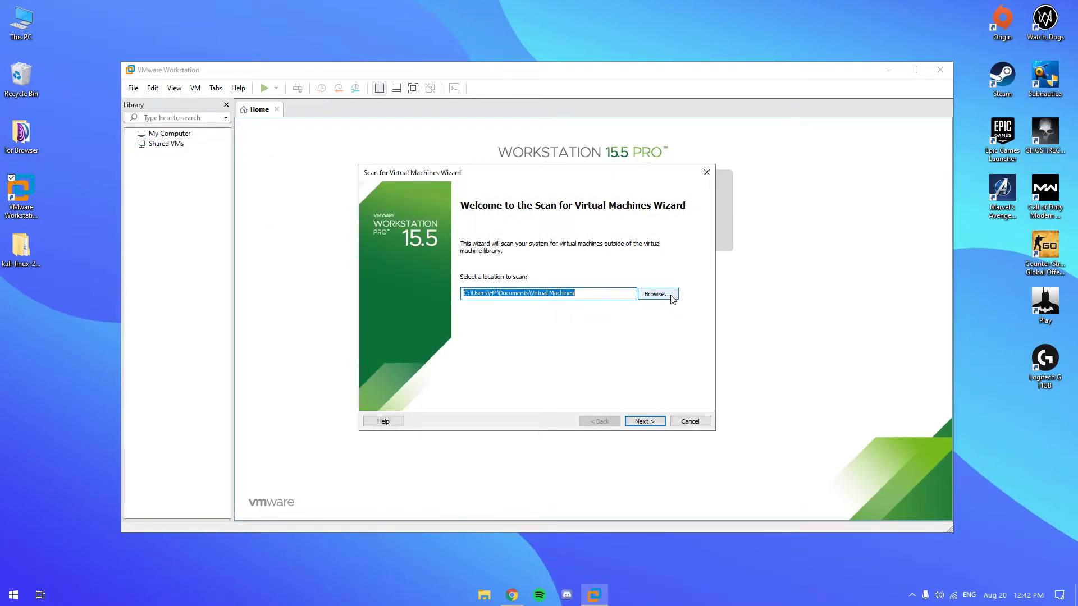
pyautogui.click(672, 298)
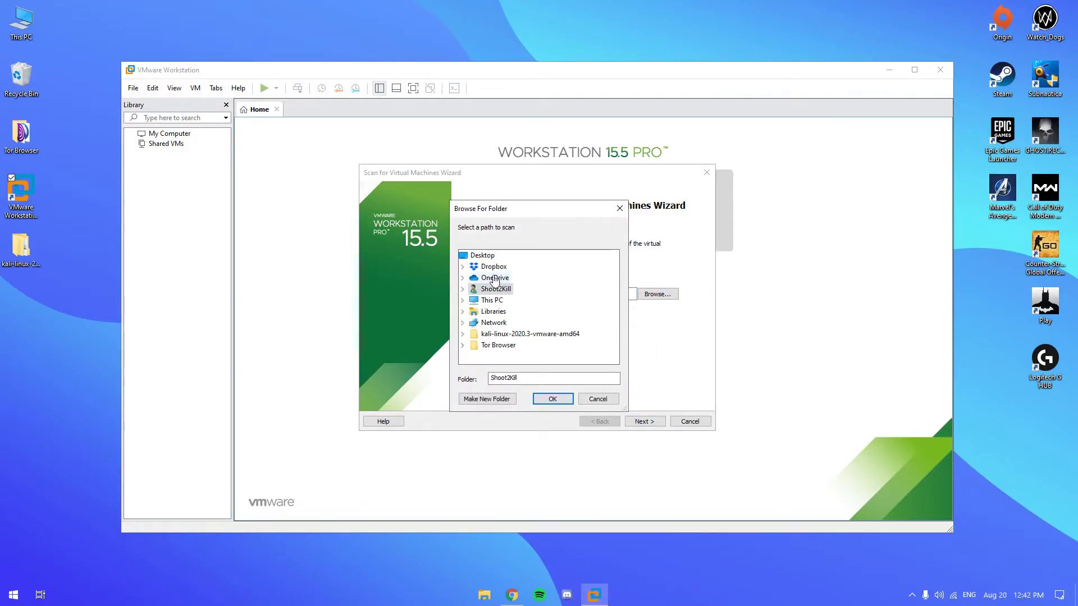
pyautogui.click(471, 257)
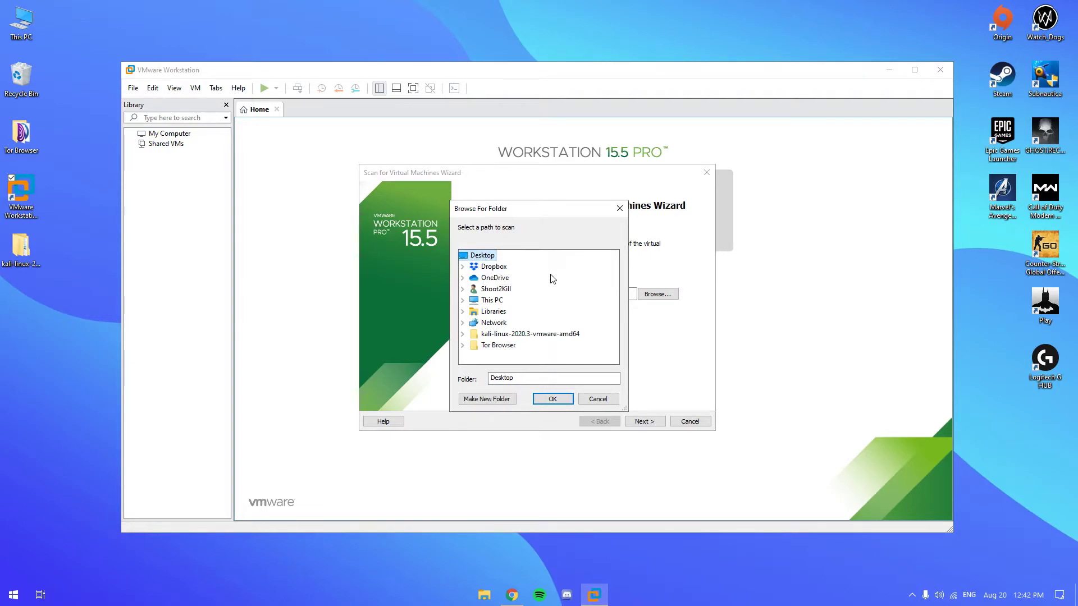
pyautogui.doubleClick(532, 335)
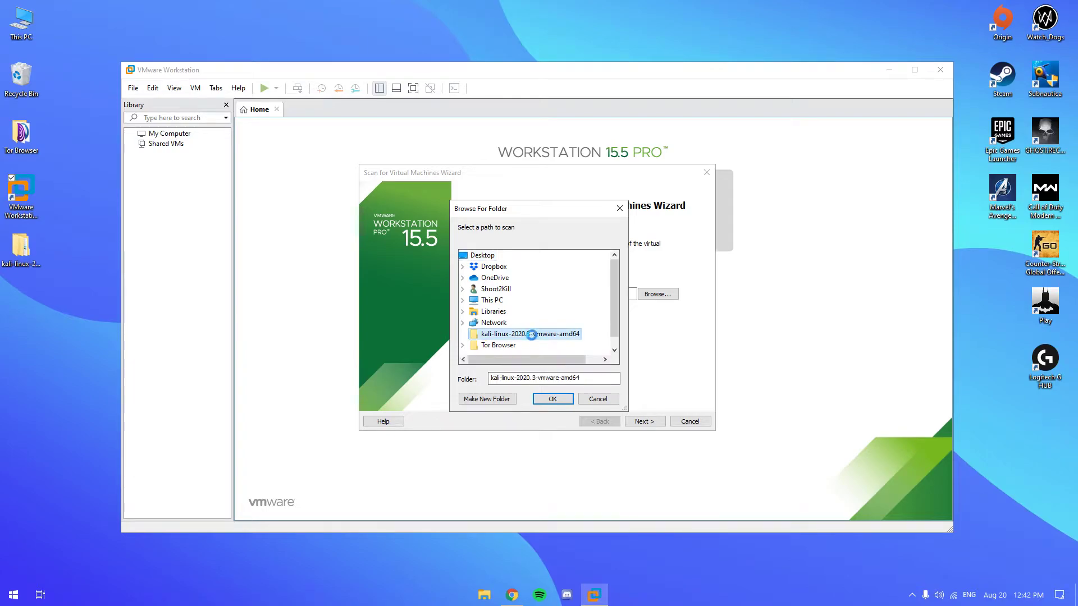
pyautogui.click(552, 399)
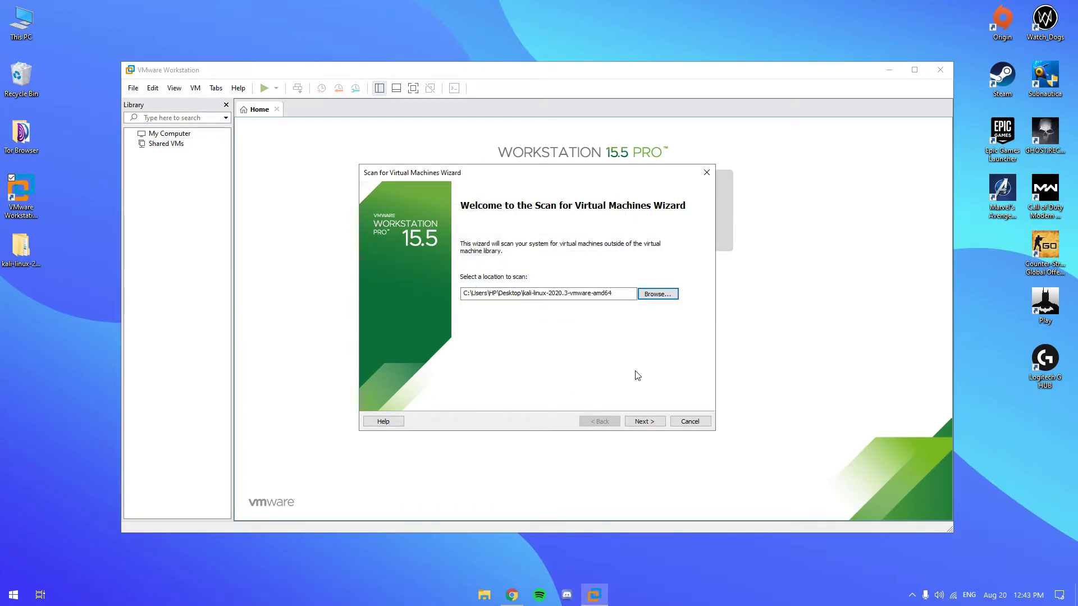
# Run the scan and add the Kali-Linux-2020.3-vmware-amd64 virtual machine to the My Computer library
pyautogui.click(652, 422)
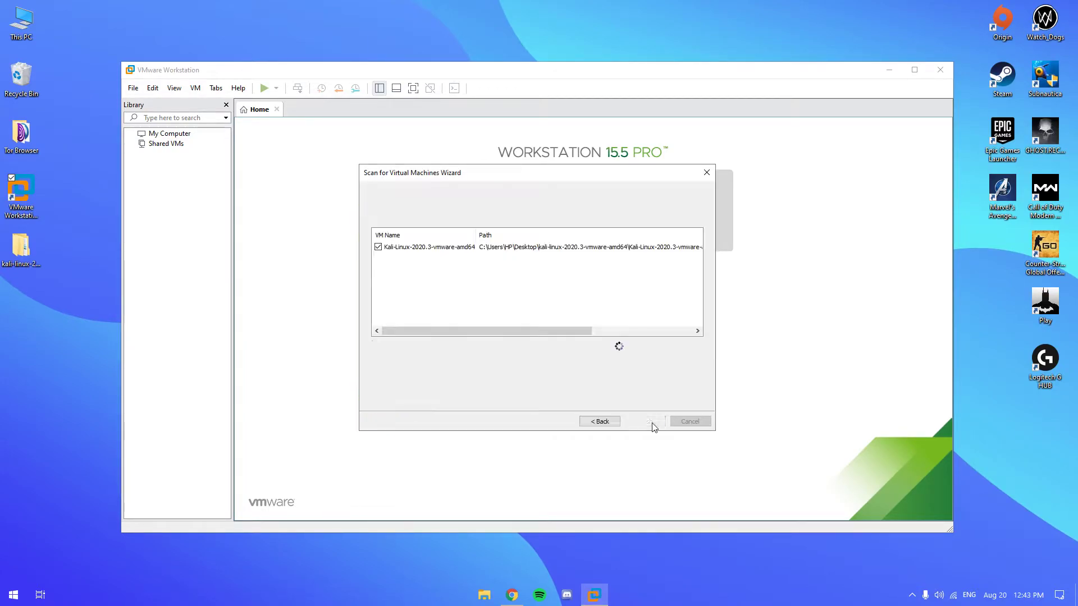
pyautogui.moveTo(558, 334); pyautogui.dragTo(363, 254)
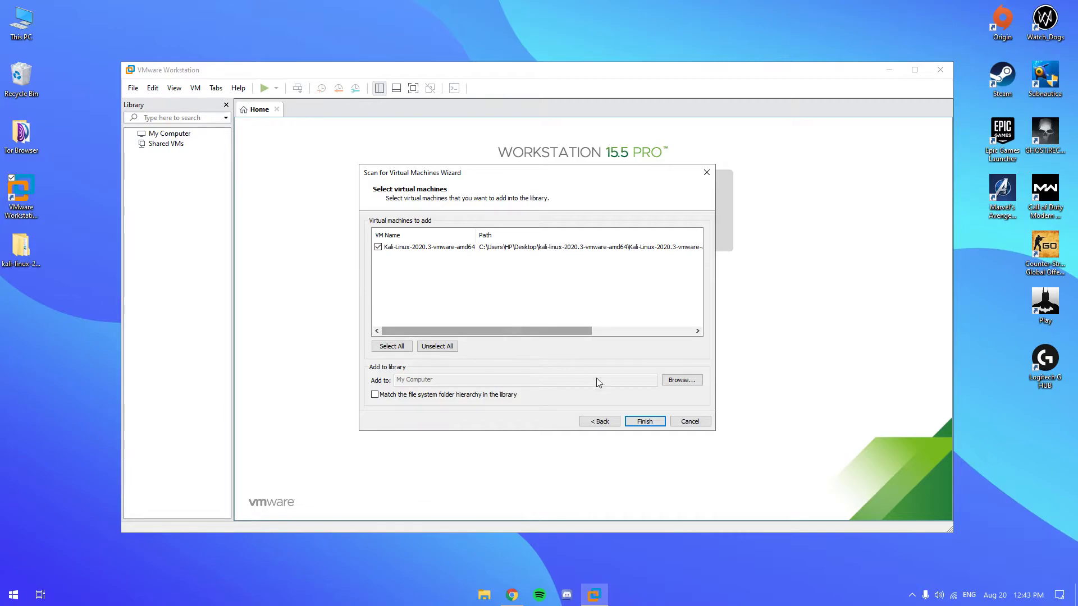
pyautogui.click(634, 422)
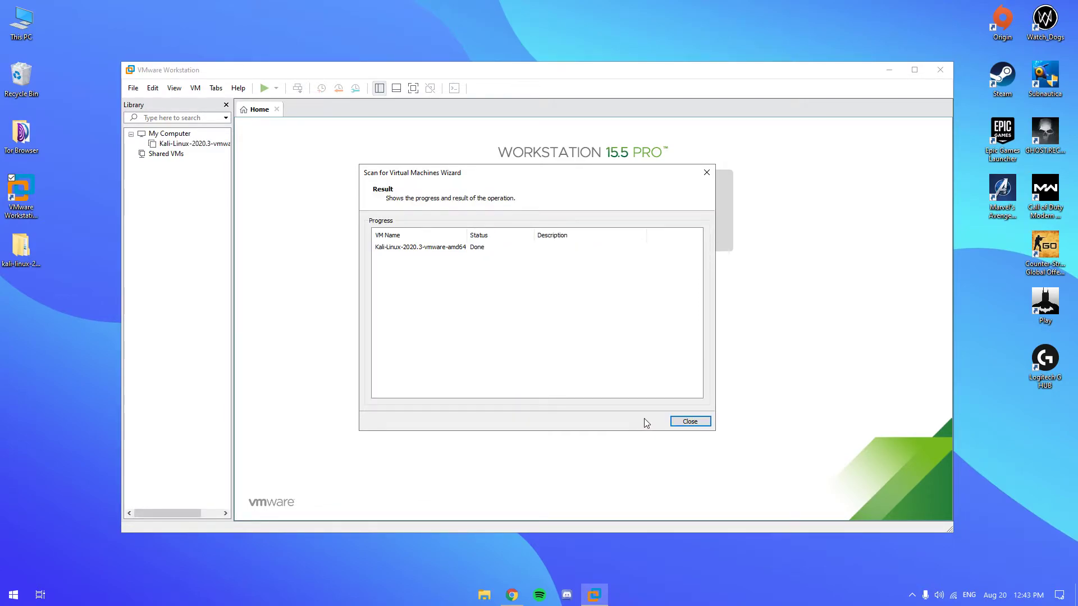
# Close the scan results, widen the library pane and open the Kali-Linux-2020.3-vmware-amd64 virtual machine
pyautogui.click(681, 424)
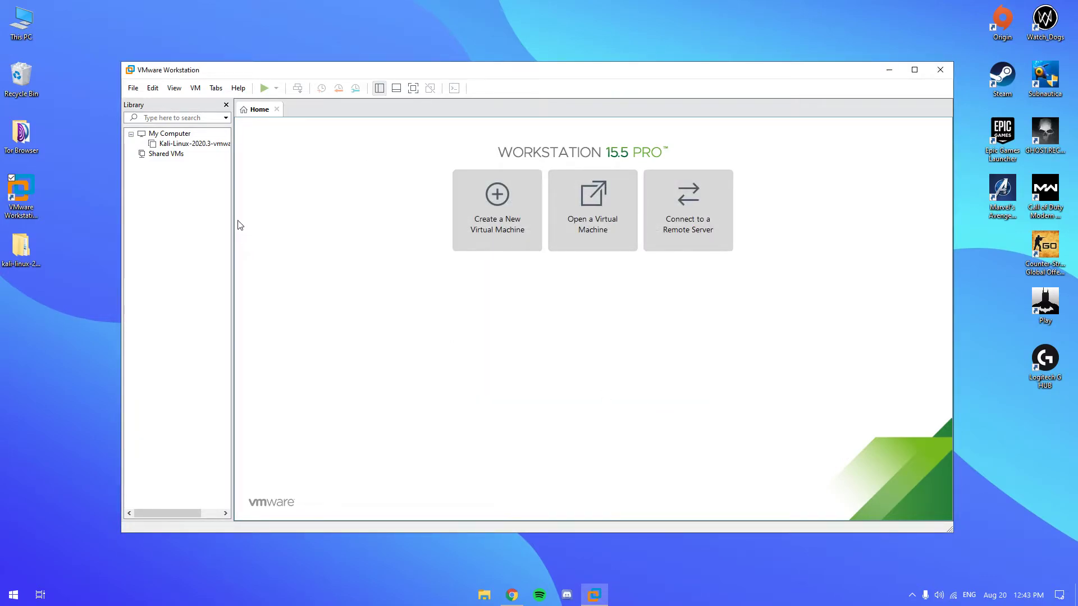
pyautogui.moveTo(231, 210); pyautogui.dragTo(269, 211)
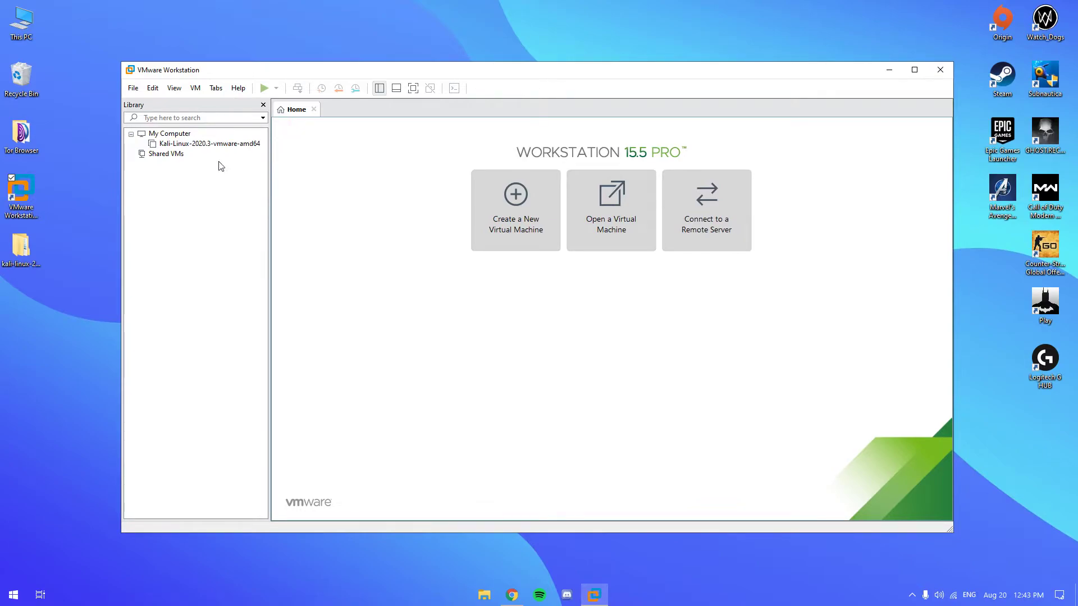
pyautogui.click(209, 146)
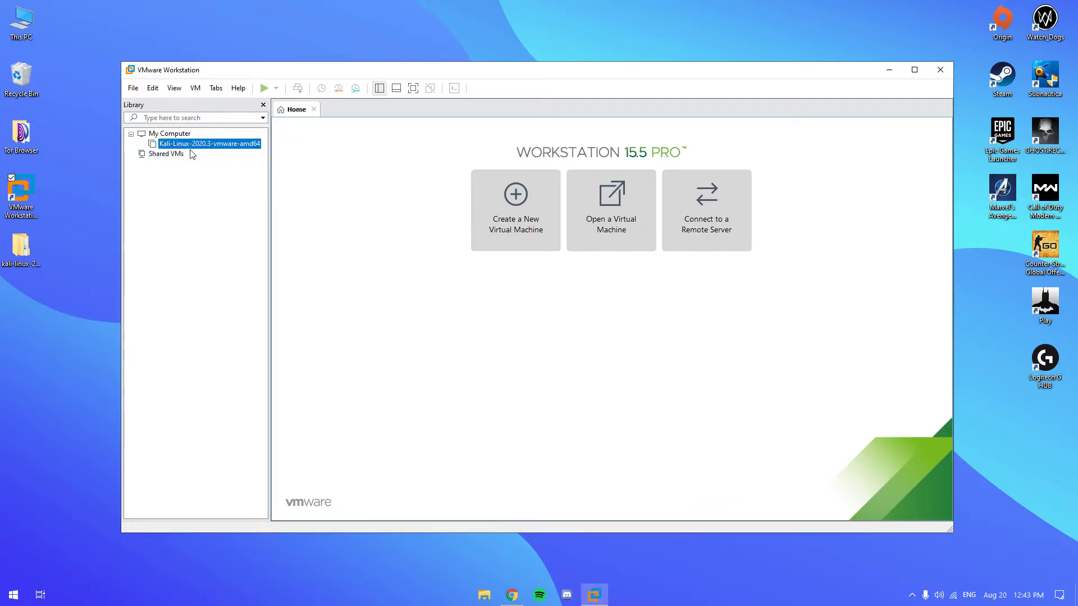
pyautogui.doubleClick(231, 147)
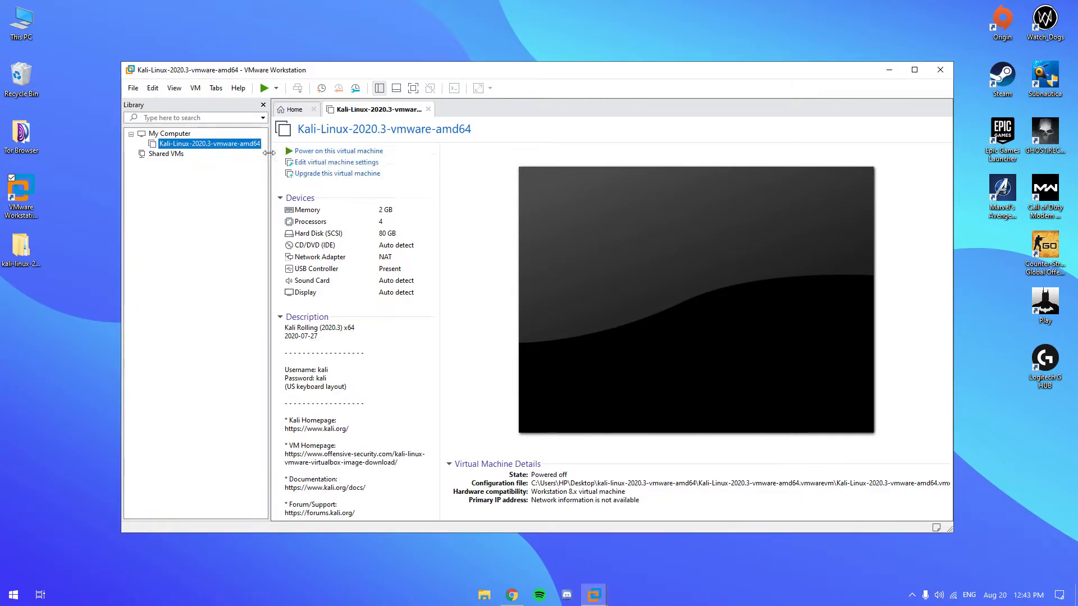
pyautogui.moveTo(564, 77); pyautogui.dragTo(578, 32)
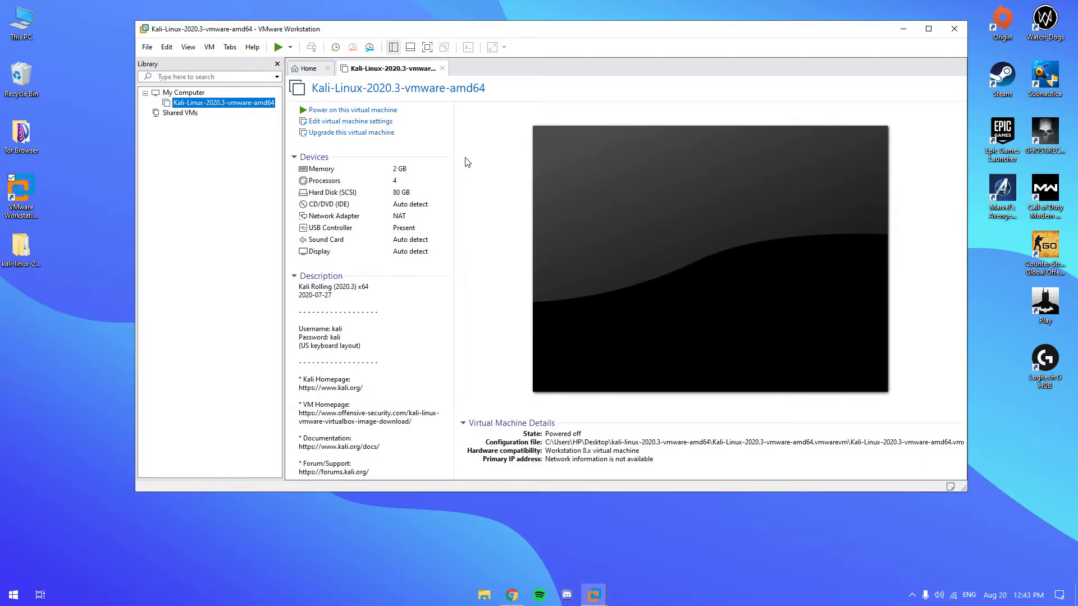
# Open the Kali virtual machine's settings and look through its processor, hard disk and network adapter devices
pyautogui.click(378, 124)
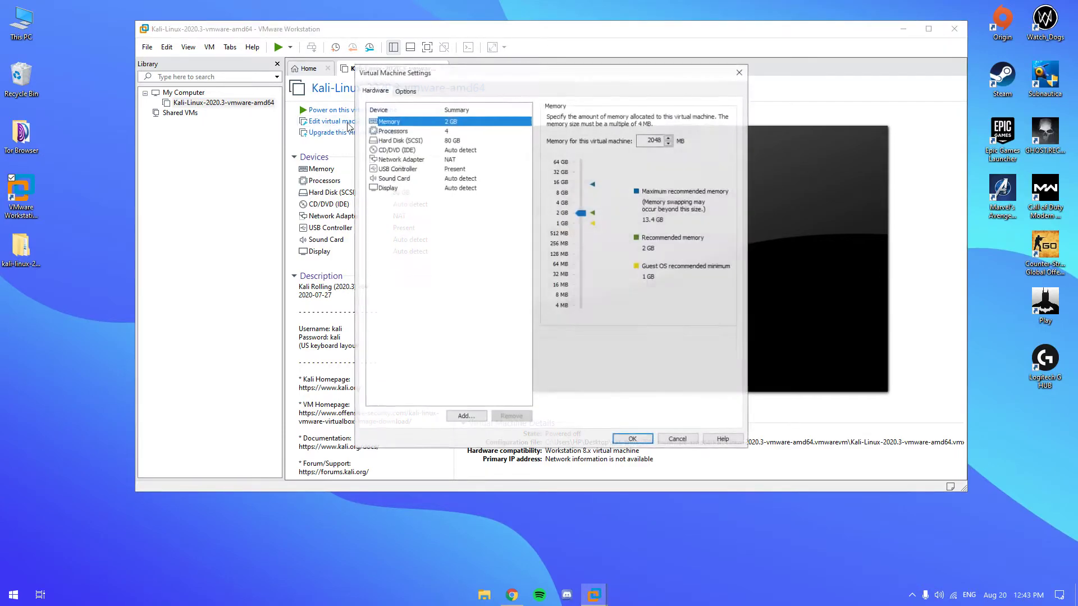
pyautogui.moveTo(461, 72); pyautogui.dragTo(459, 68)
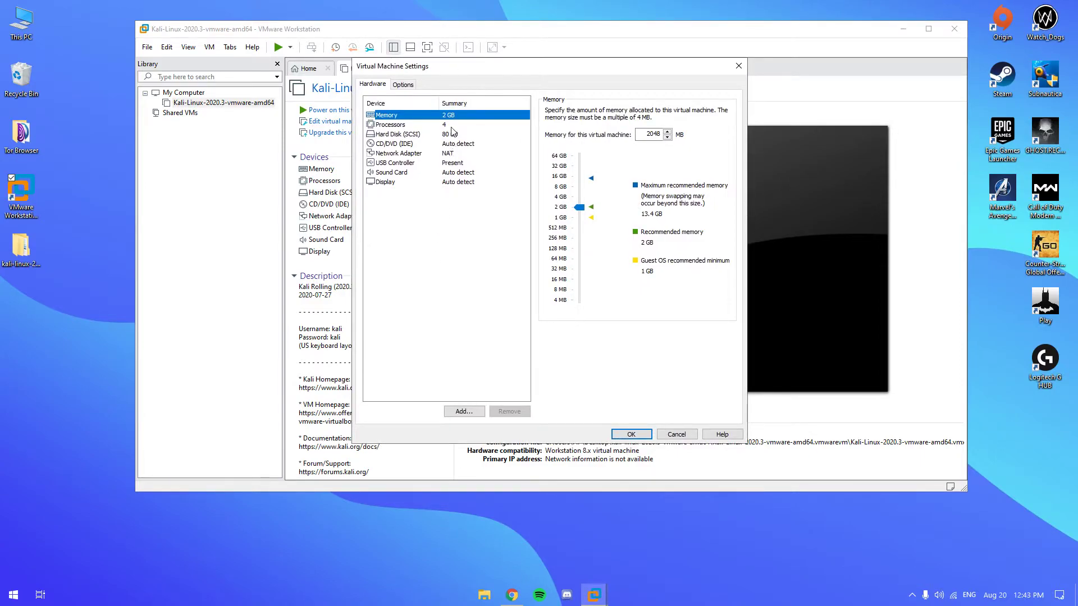
pyautogui.click(408, 125)
pyautogui.click(455, 133)
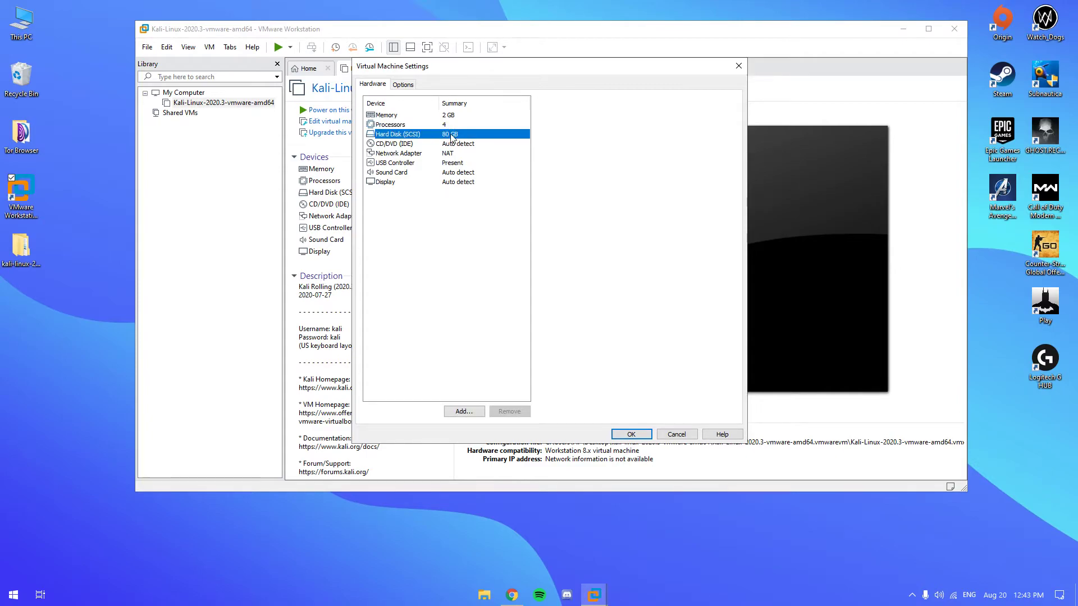
pyautogui.click(426, 155)
pyautogui.click(419, 197)
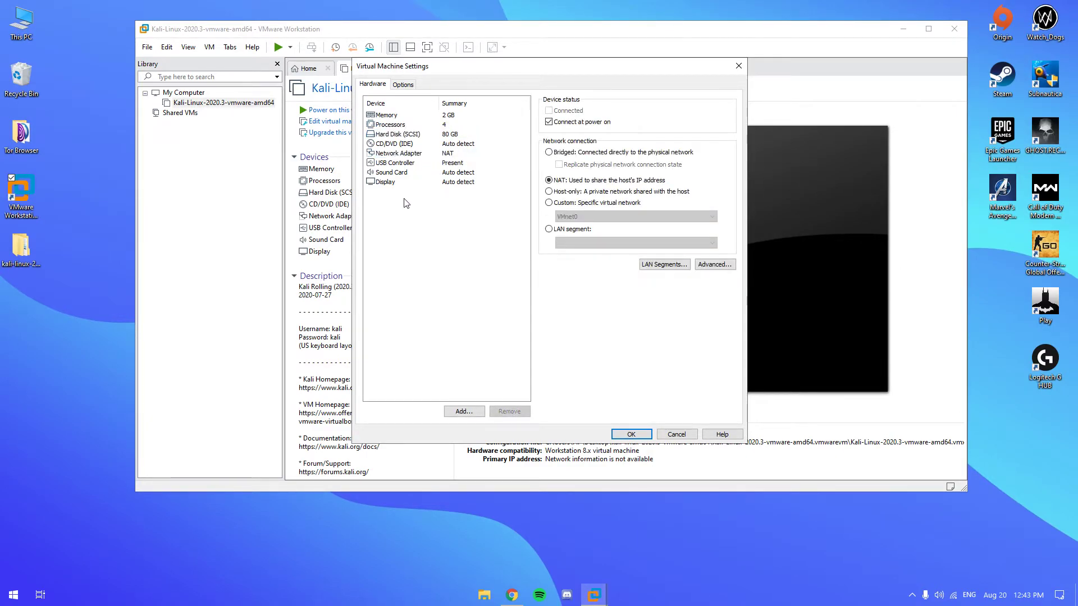
# Set the memory allocated to the Kali virtual machine to 4096 MB
pyautogui.click(455, 116)
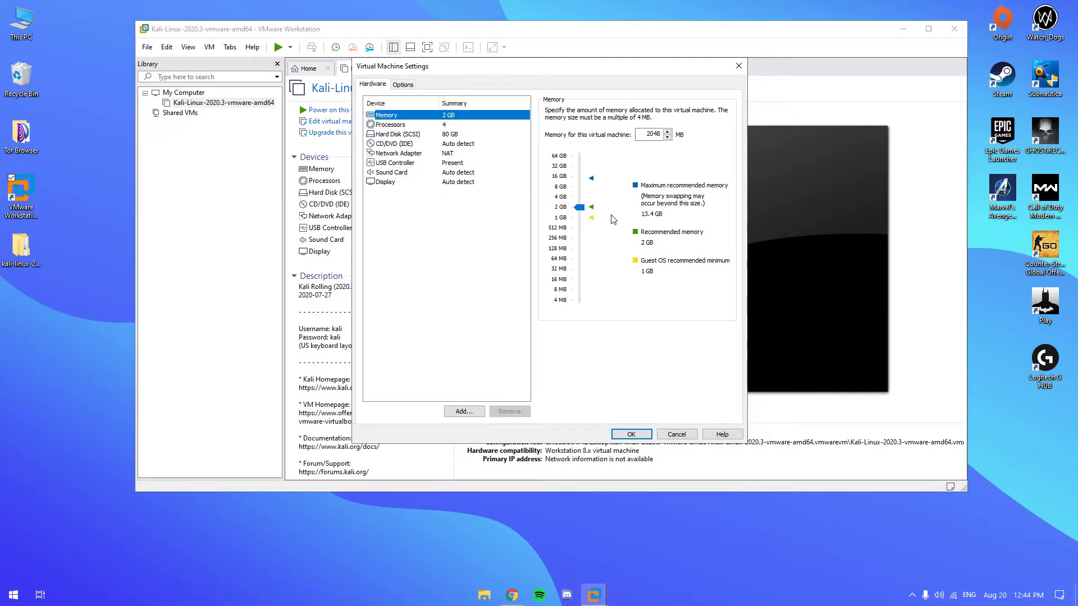
pyautogui.click(564, 177)
pyautogui.moveTo(578, 184); pyautogui.dragTo(580, 198)
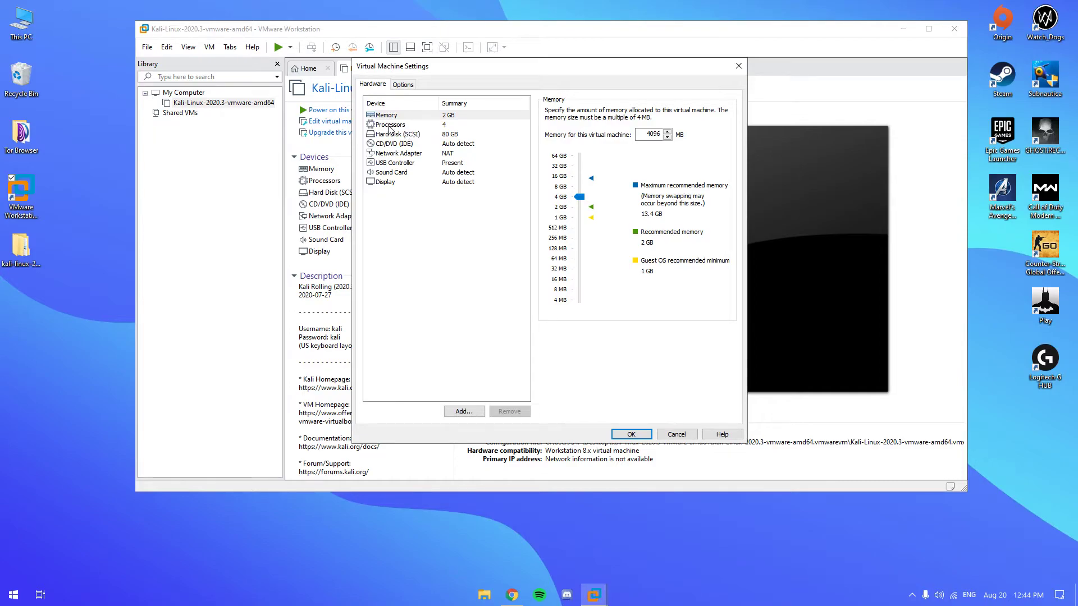
# Show the virtual machine's processor settings and check the host's CPU core details in Task Manager
pyautogui.click(432, 126)
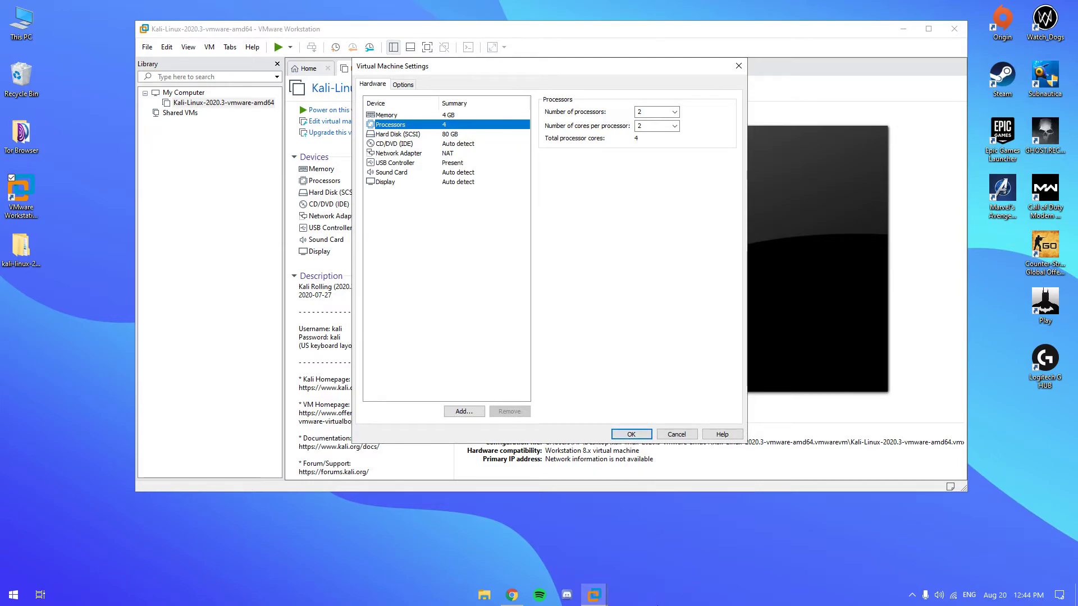
pyautogui.rightClick(653, 597)
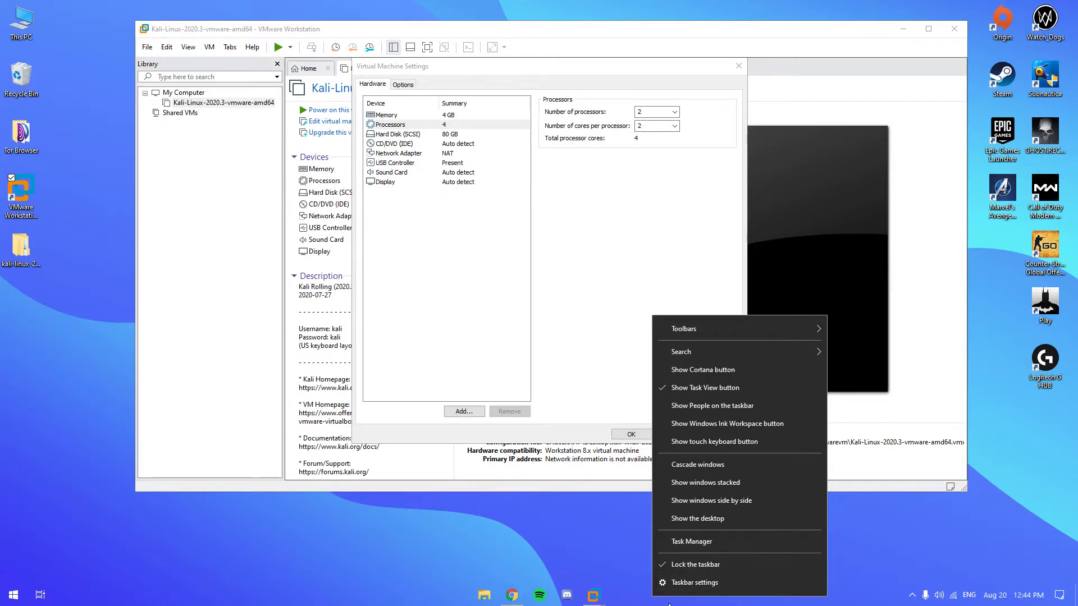
pyautogui.click(690, 541)
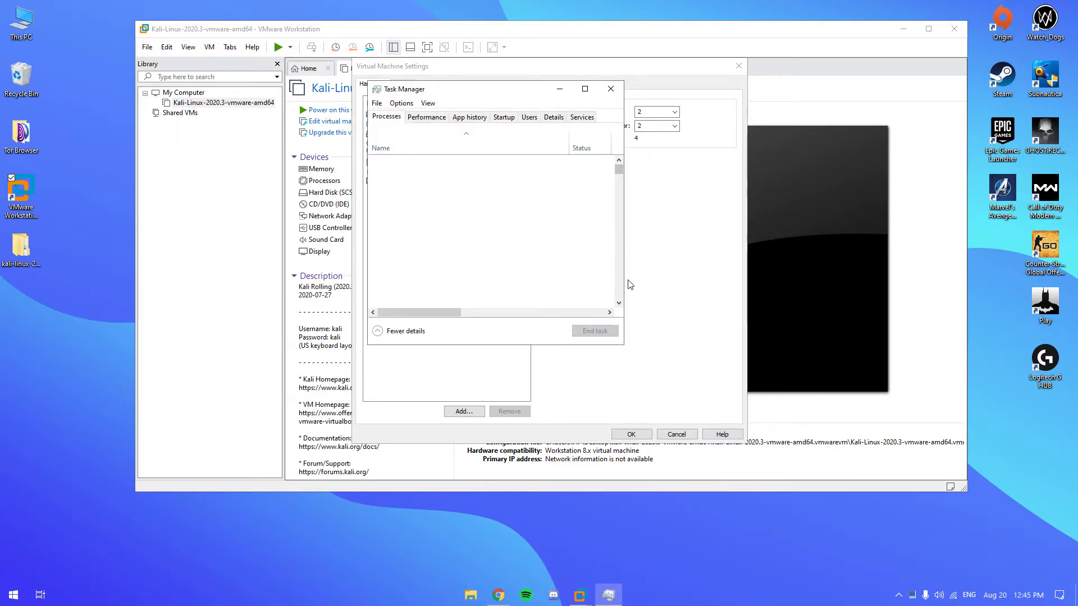
pyautogui.click(436, 119)
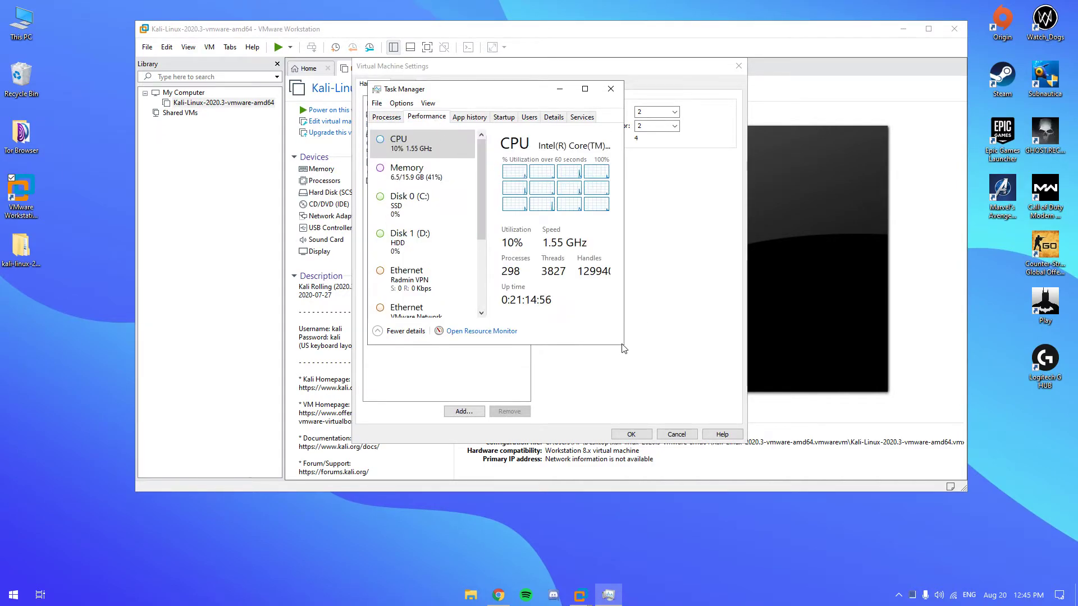
pyautogui.moveTo(623, 346); pyautogui.dragTo(921, 497)
pyautogui.moveTo(741, 94); pyautogui.dragTo(428, 56)
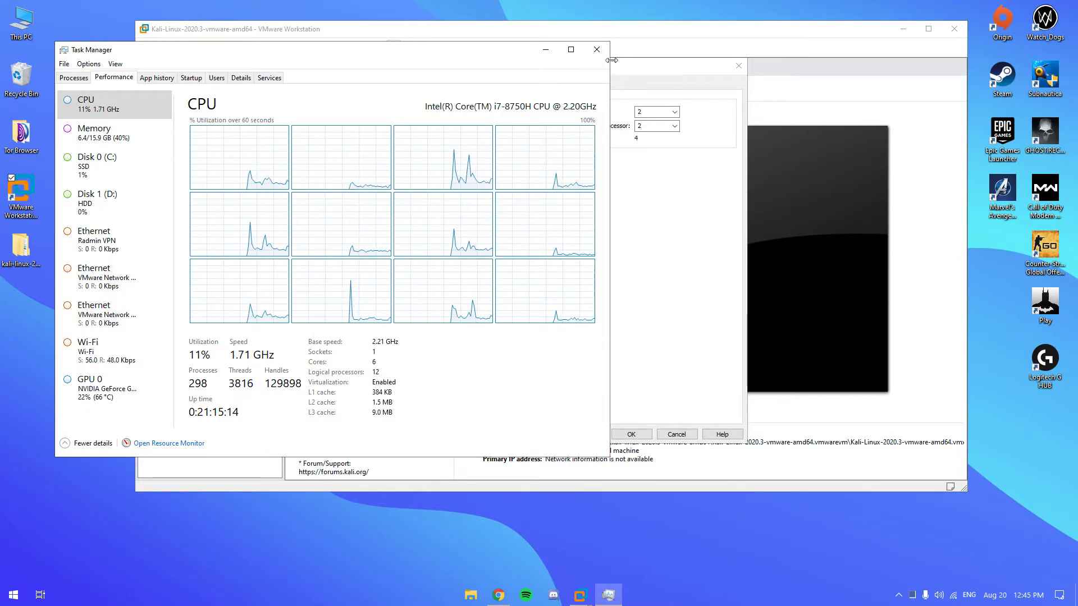
pyautogui.click(597, 49)
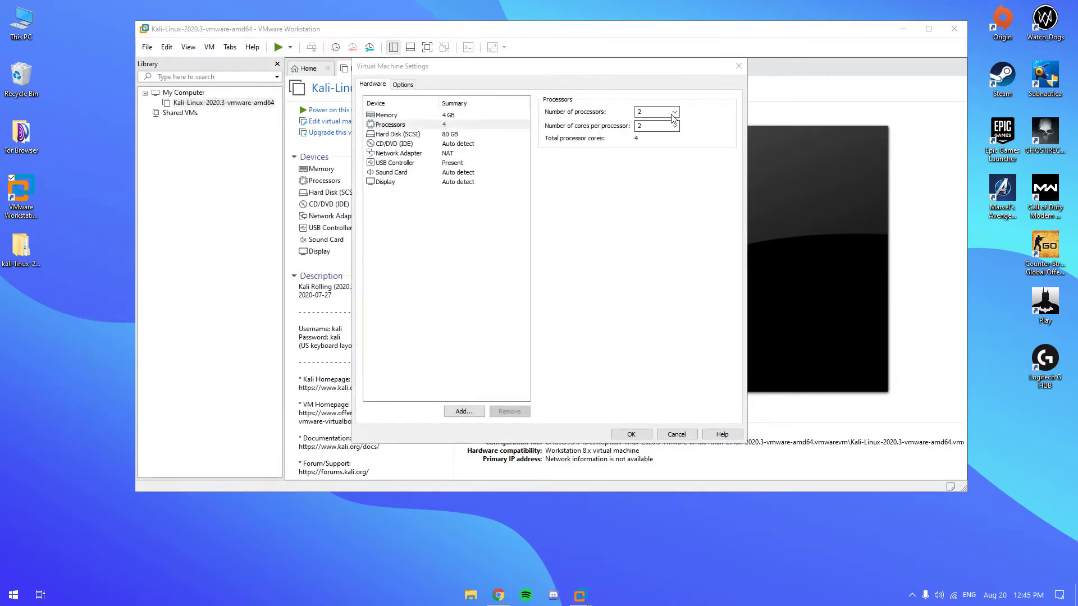
# Set the virtual machine's number of processors to 4
pyautogui.click(669, 114)
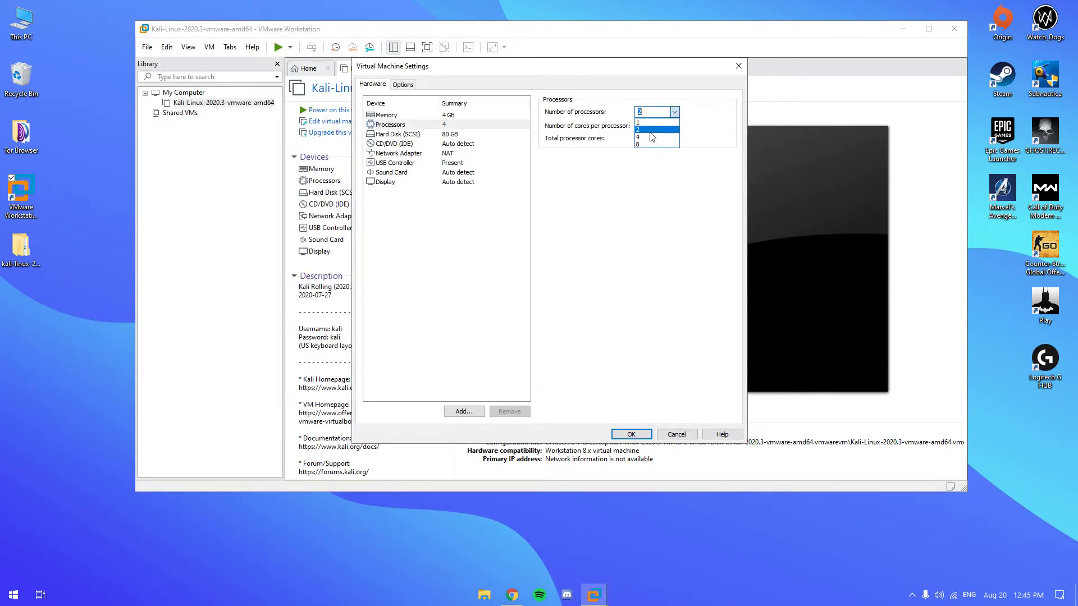
pyautogui.click(651, 137)
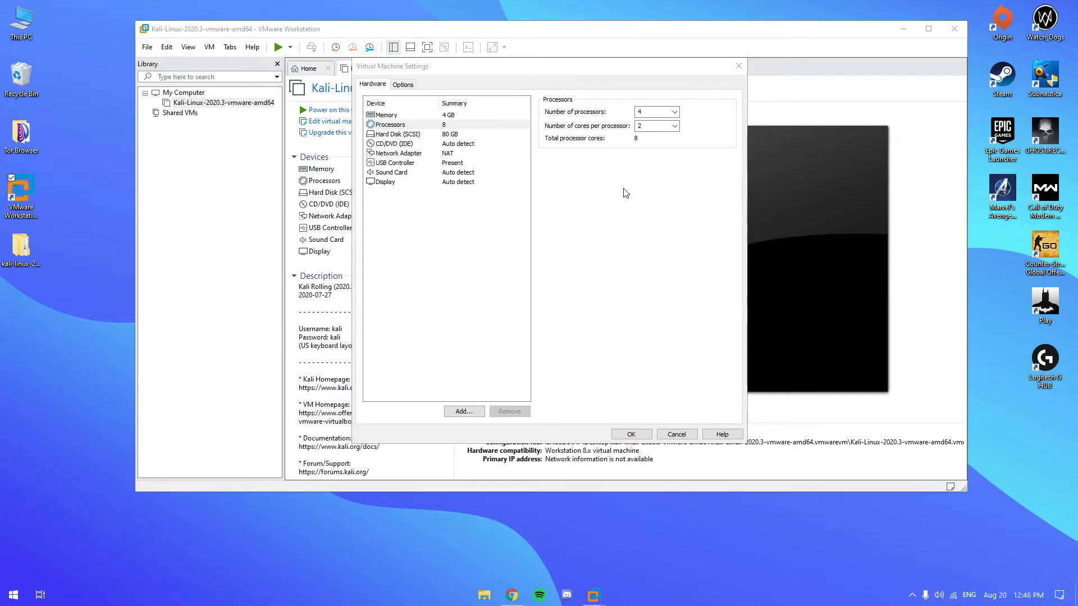
# Review the hard disk, CD/DVD, network adapter, sound card and display devices, and save the virtual machine settings
pyautogui.click(468, 137)
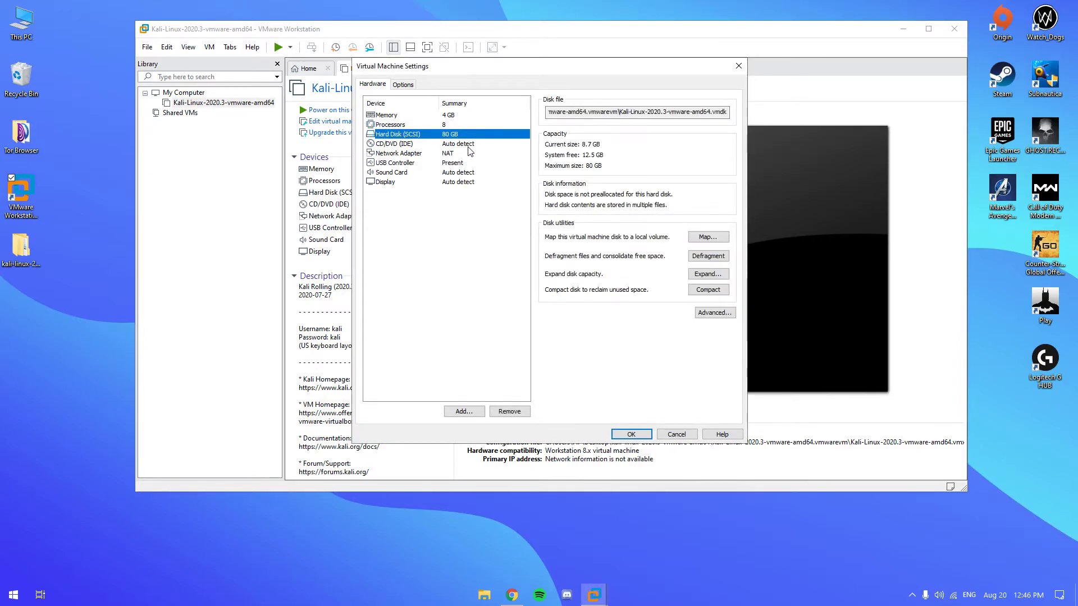
pyautogui.click(468, 147)
pyautogui.click(470, 137)
pyautogui.click(482, 147)
pyautogui.click(417, 154)
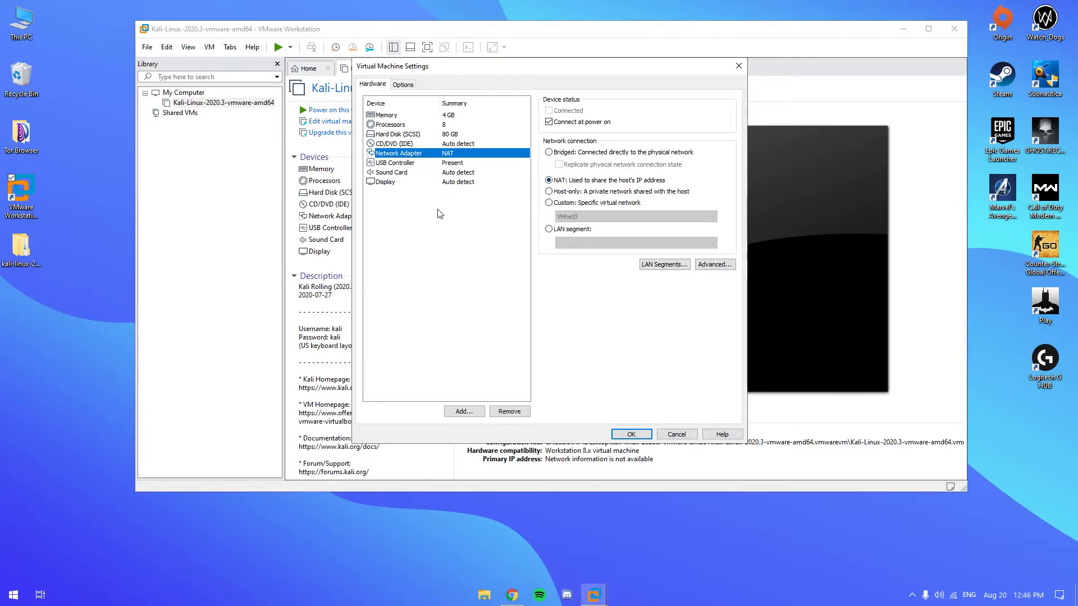
pyautogui.click(460, 197)
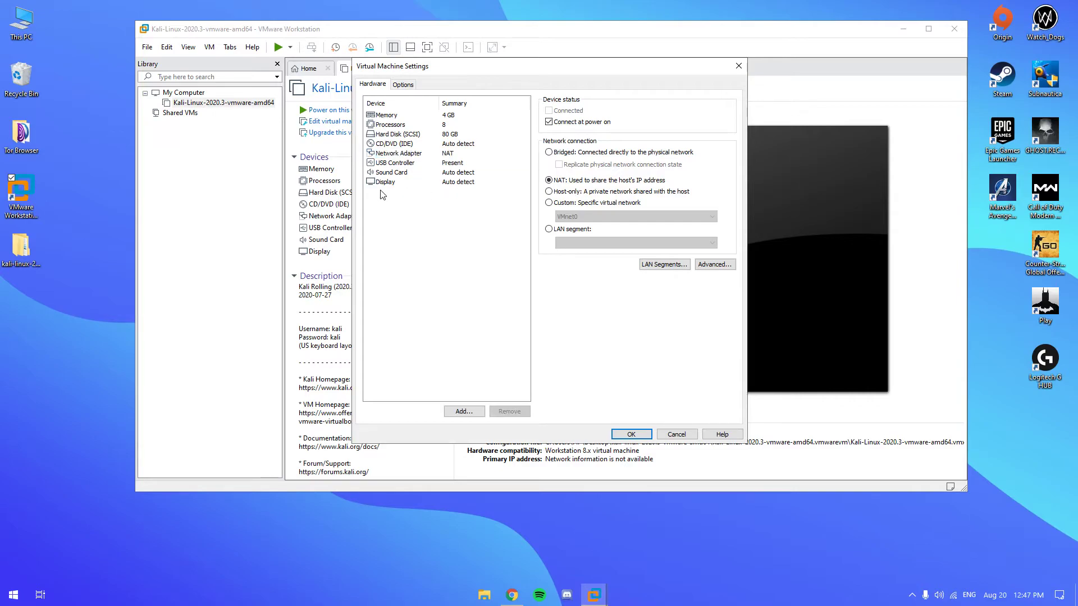
pyautogui.click(396, 182)
pyautogui.click(456, 173)
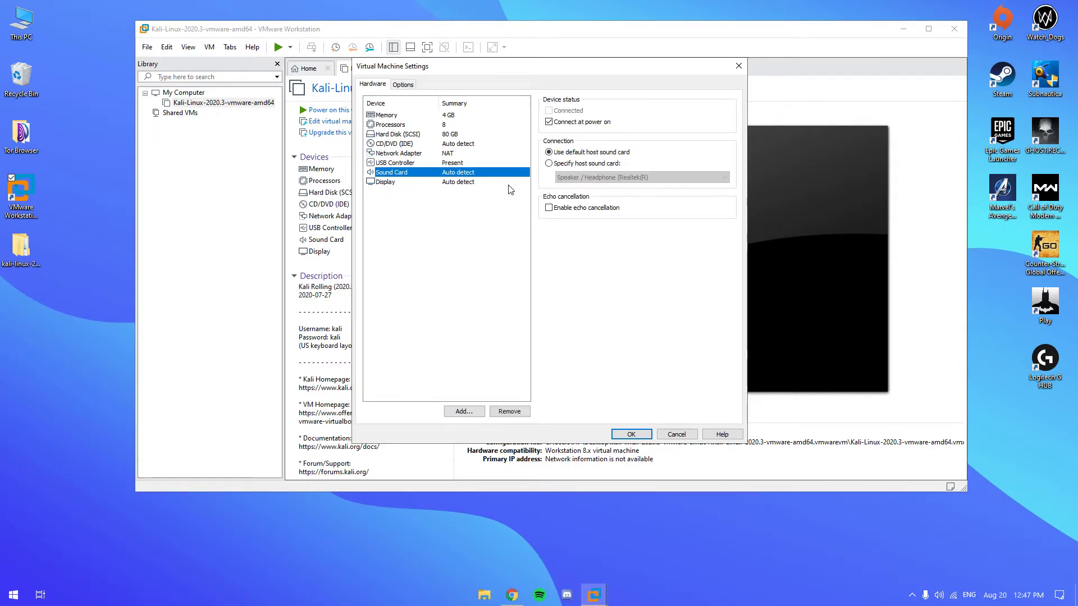
pyautogui.click(477, 183)
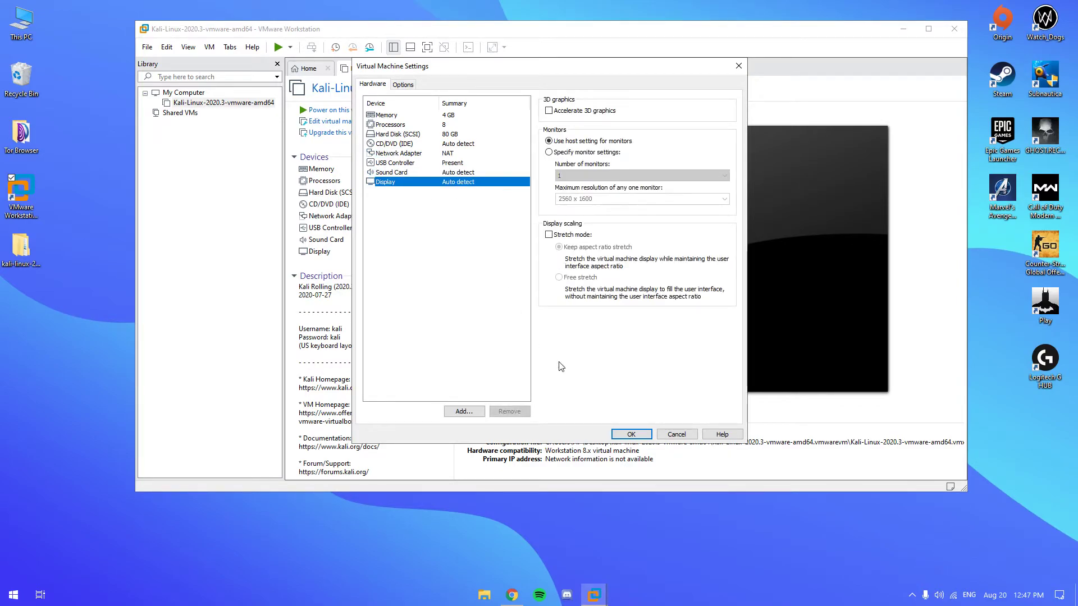
pyautogui.click(630, 435)
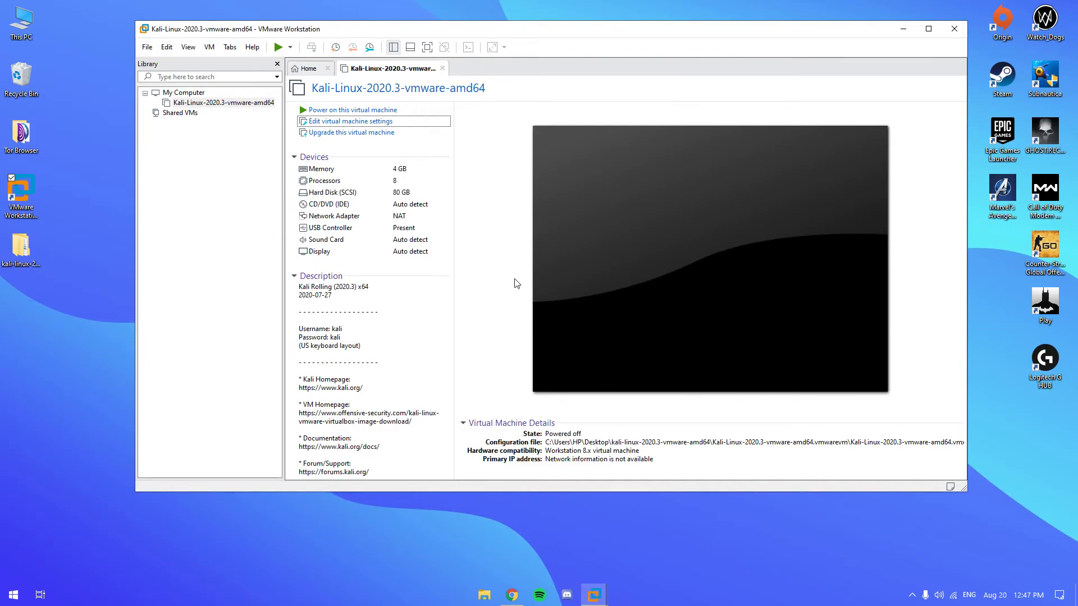
# Power on the Kali virtual machine, declare it as copied and boot the Kali GNU/Linux entry
pyautogui.moveTo(534, 27); pyautogui.dragTo(515, 17)
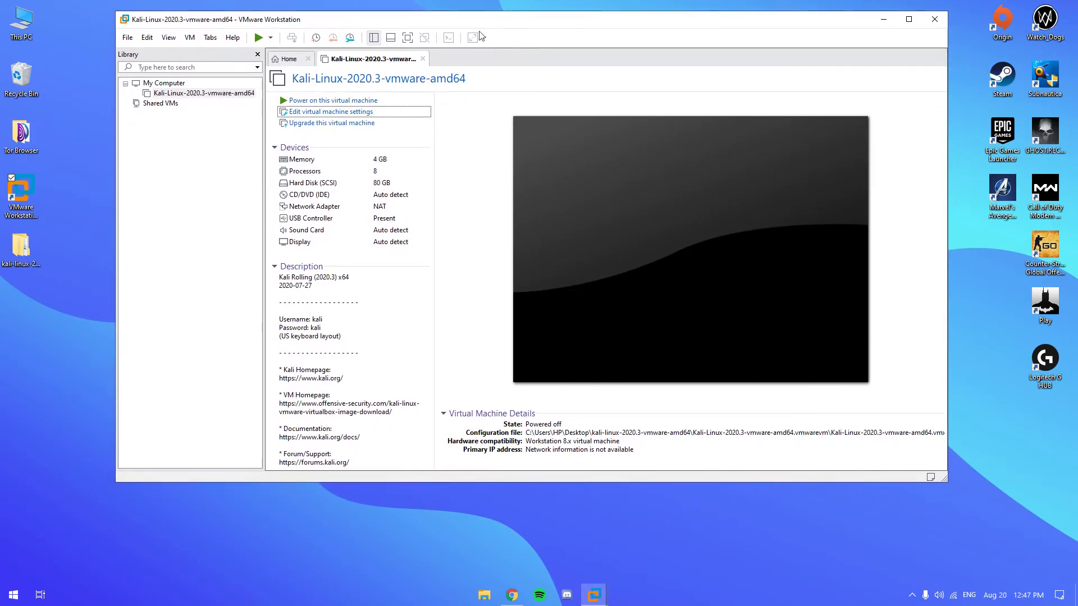
pyautogui.click(336, 101)
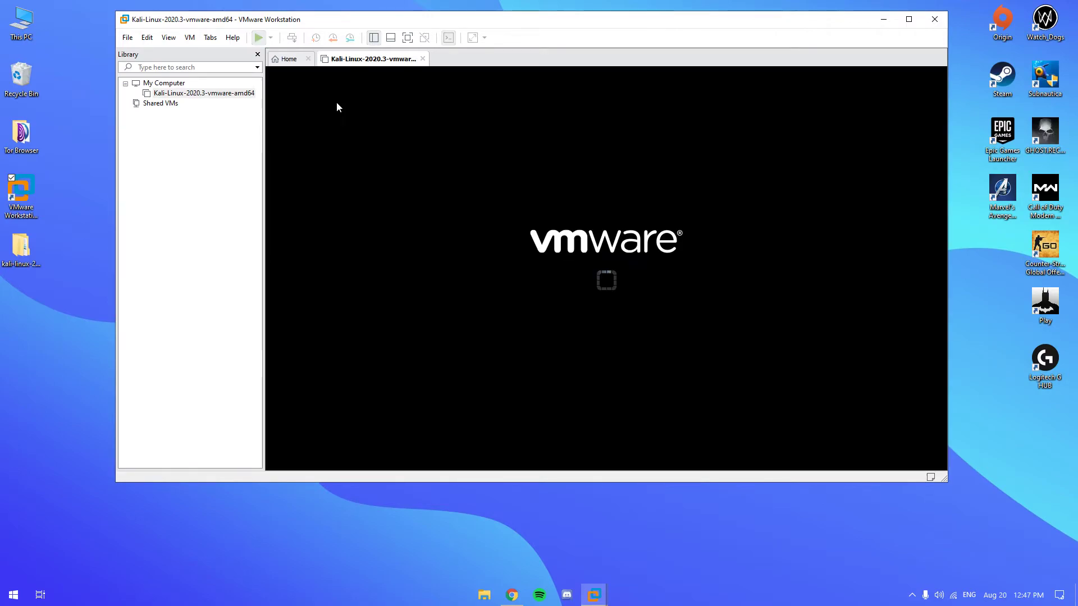
pyautogui.moveTo(588, 203); pyautogui.dragTo(588, 201)
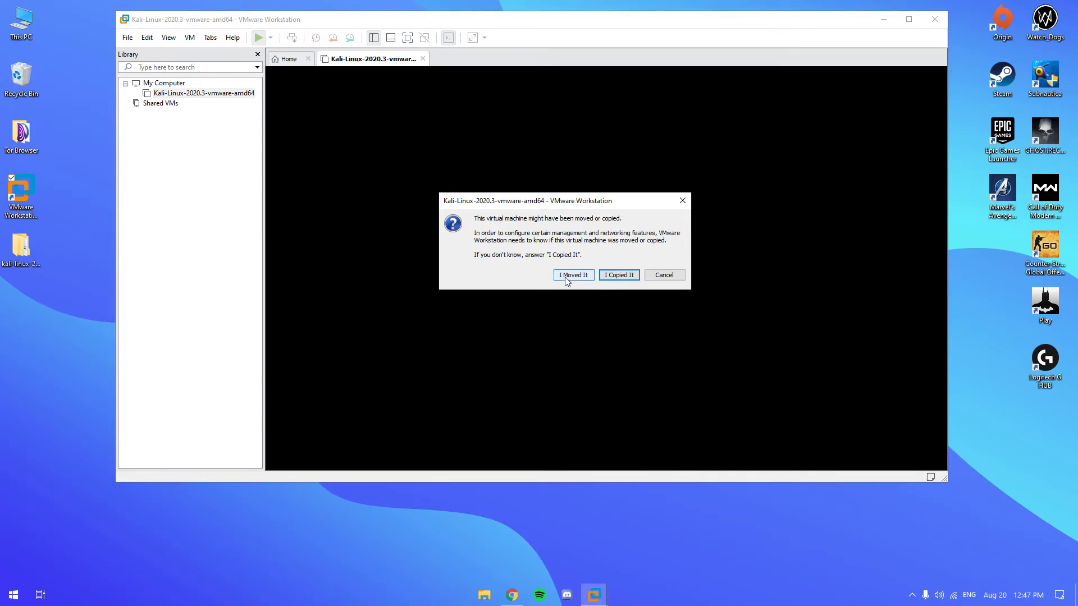
pyautogui.click(617, 275)
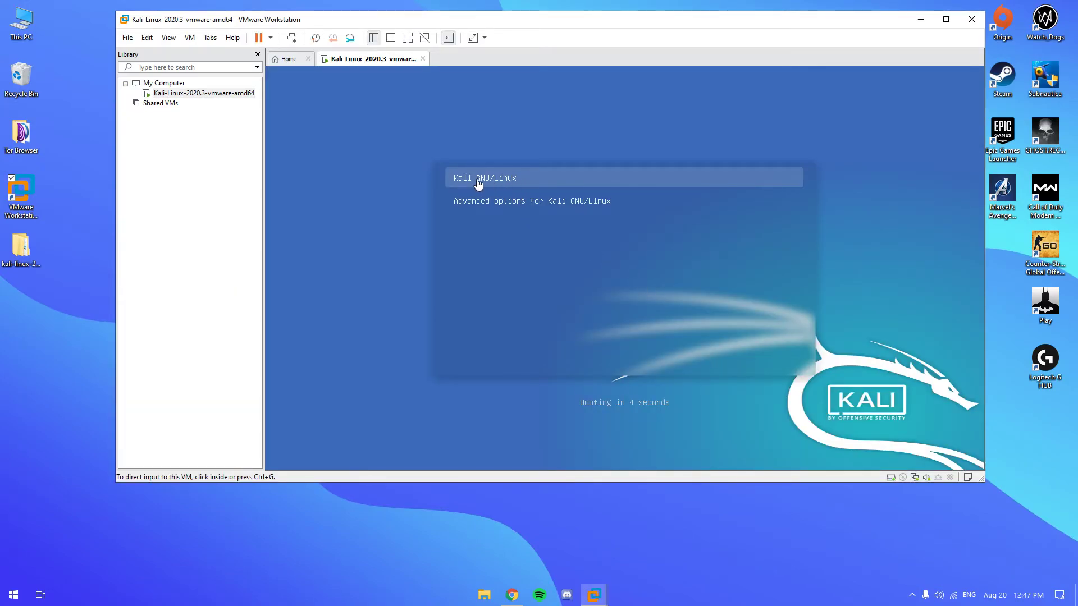
pyautogui.click(521, 186)
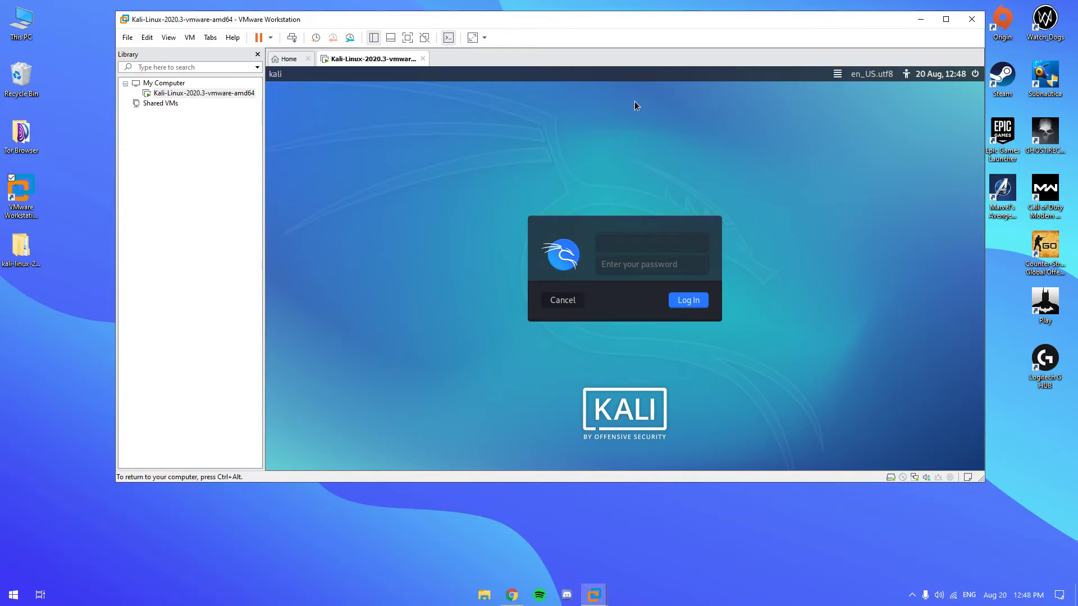
# Show the virtual machine in full screen and unpin the full-screen toolbar so it hides automatically
pyautogui.click(407, 38)
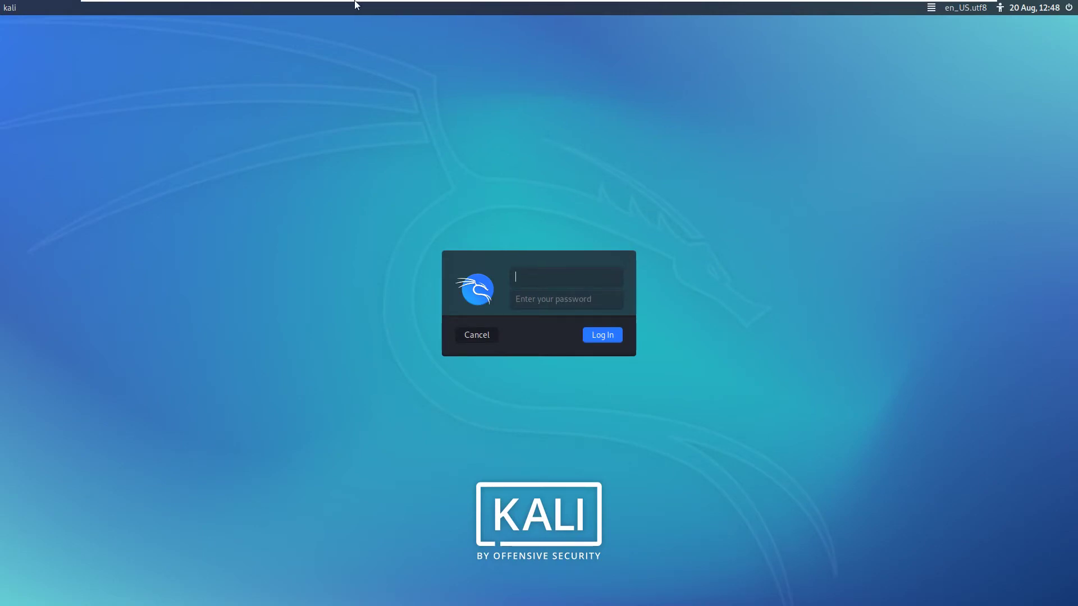
pyautogui.moveTo(176, 3)
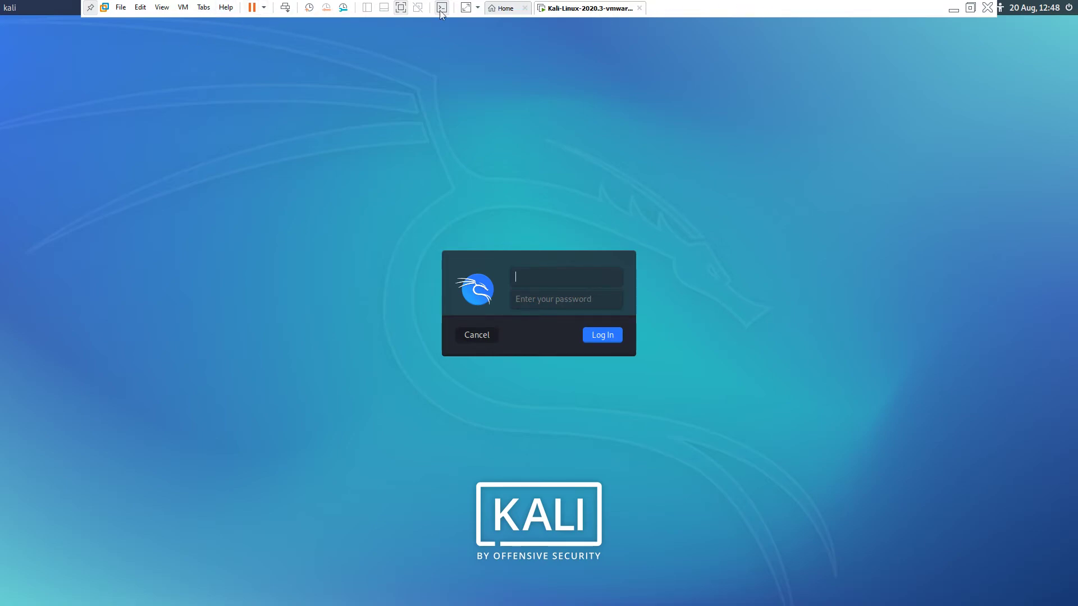
pyautogui.click(92, 10)
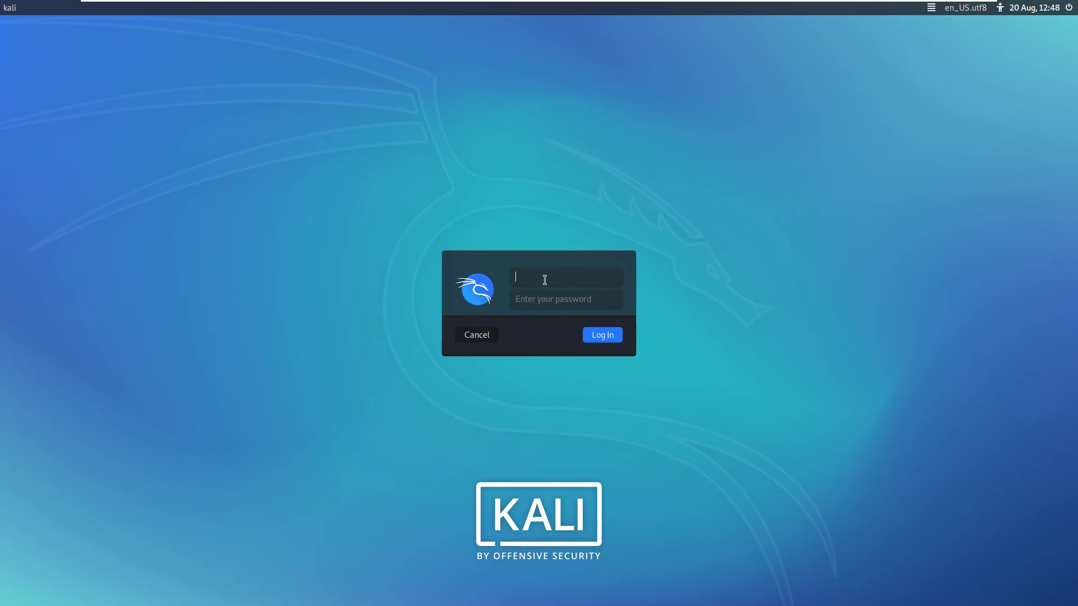
# Log in to Kali Linux with the username kali and the account password
pyautogui.write('kali')
pyautogui.click(562, 299)
pyautogui.write('kali')
pyautogui.press('Return')
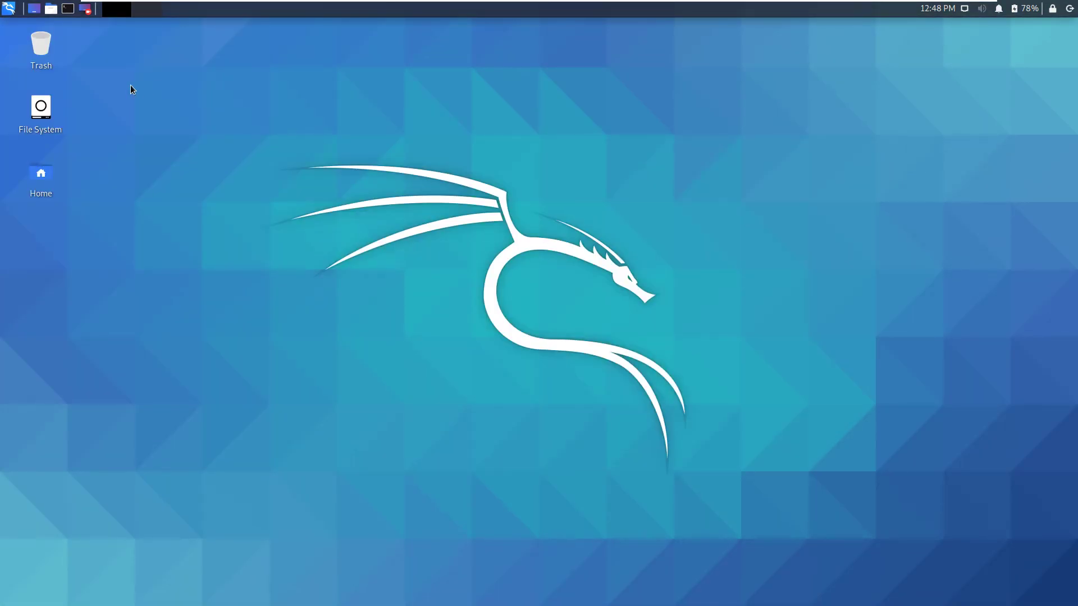
# Look at the Kali applications menu and open the session's log-out dialog
pyautogui.click(10, 12)
pyautogui.click(1069, 9)
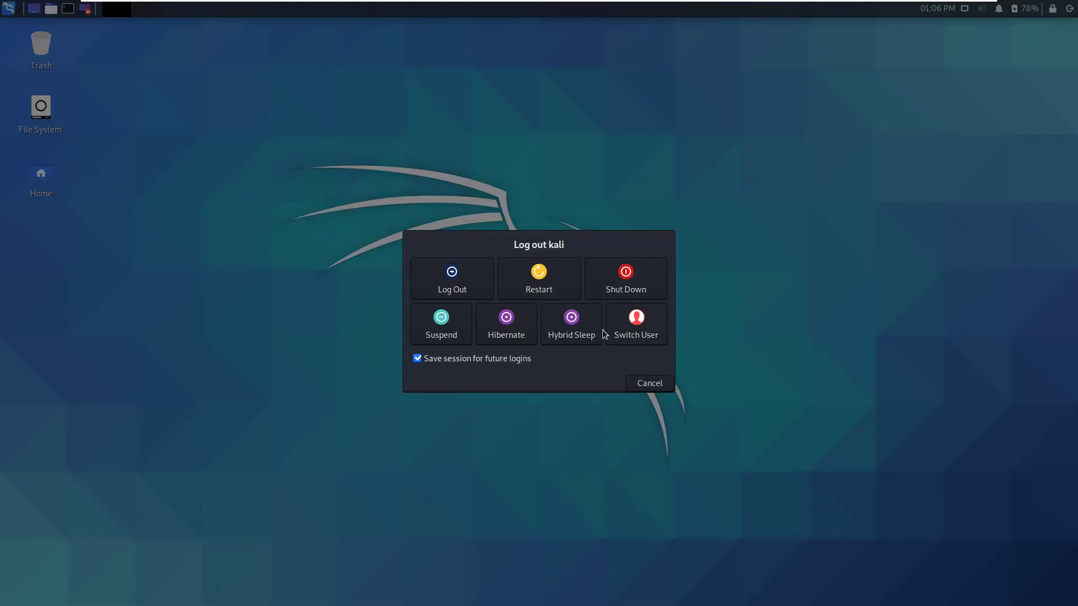